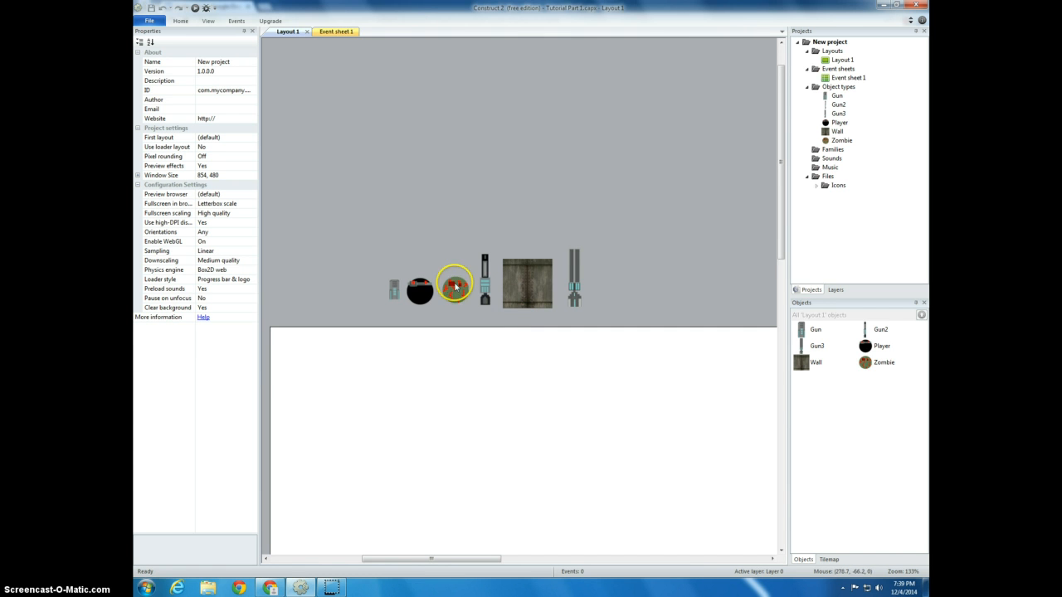
Rotate the Player sprite's image 90 degrees clockwise so the eyes face right
click(426, 292)
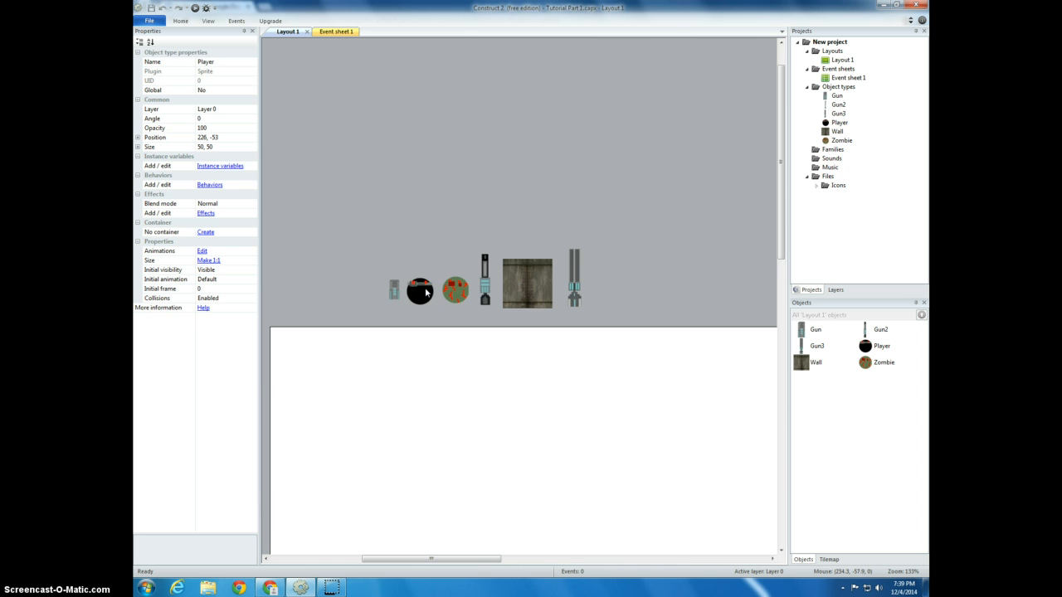
double_click(426, 292)
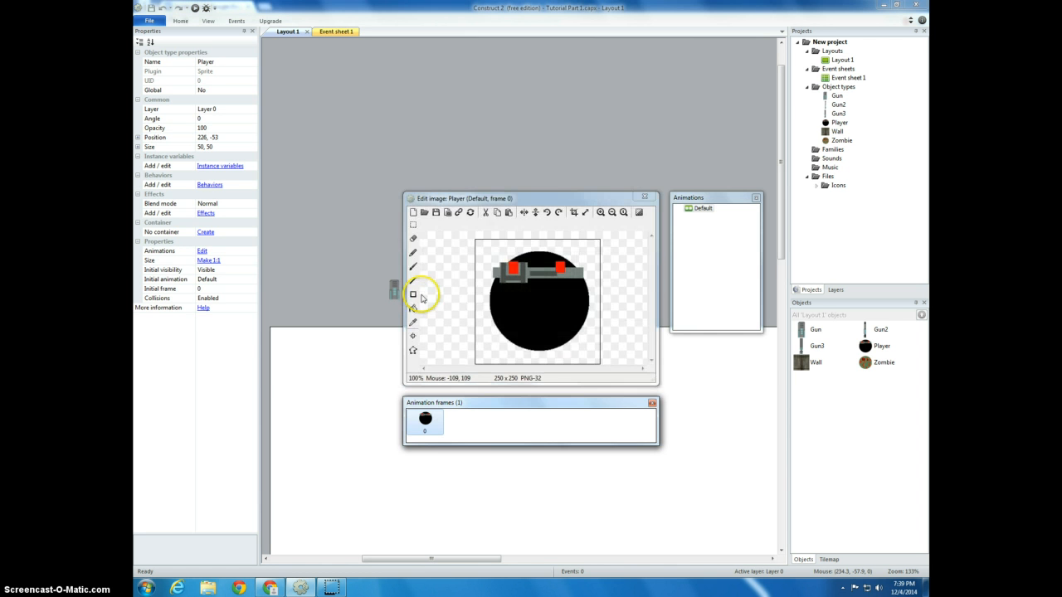
click(558, 212)
click(645, 198)
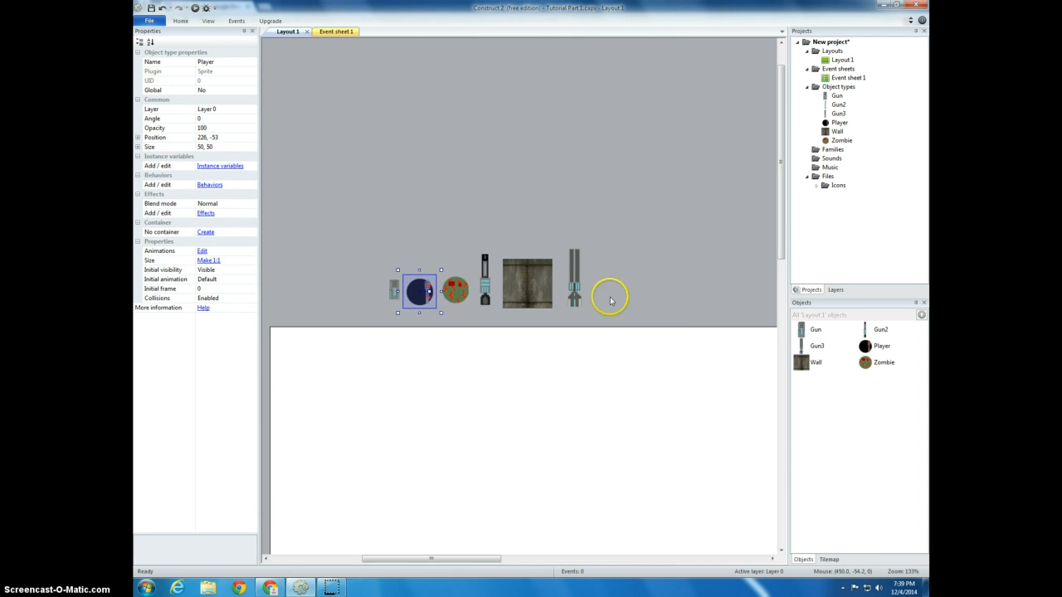
Move the Player sprite into the layout area near its upper-left corner, at about 182, 91
drag(410, 307, 393, 391)
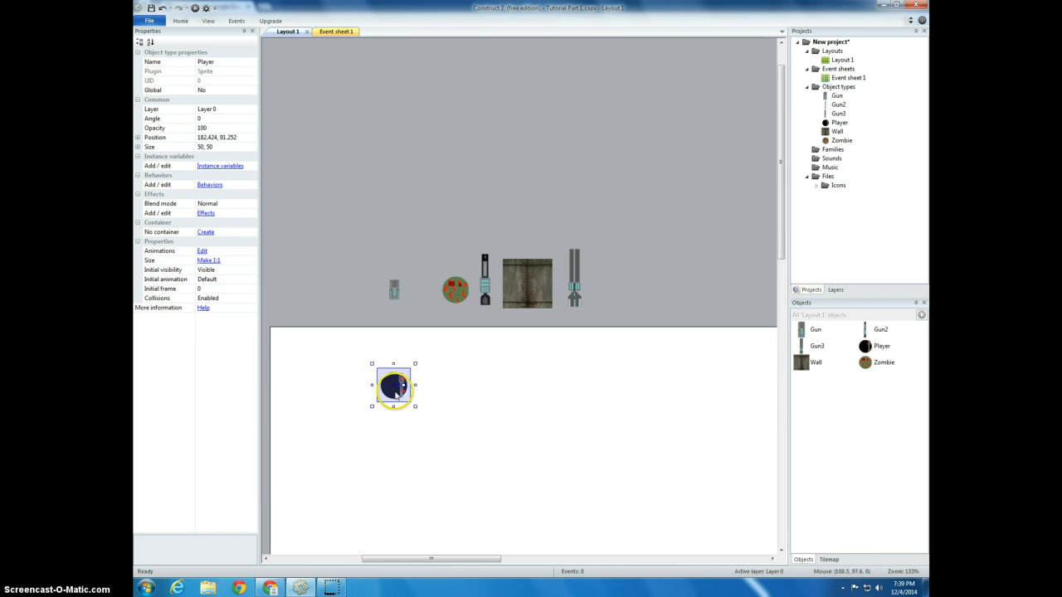
click(636, 312)
click(403, 387)
Add the 8 Direction movement behavior to the Player object
right_click(870, 347)
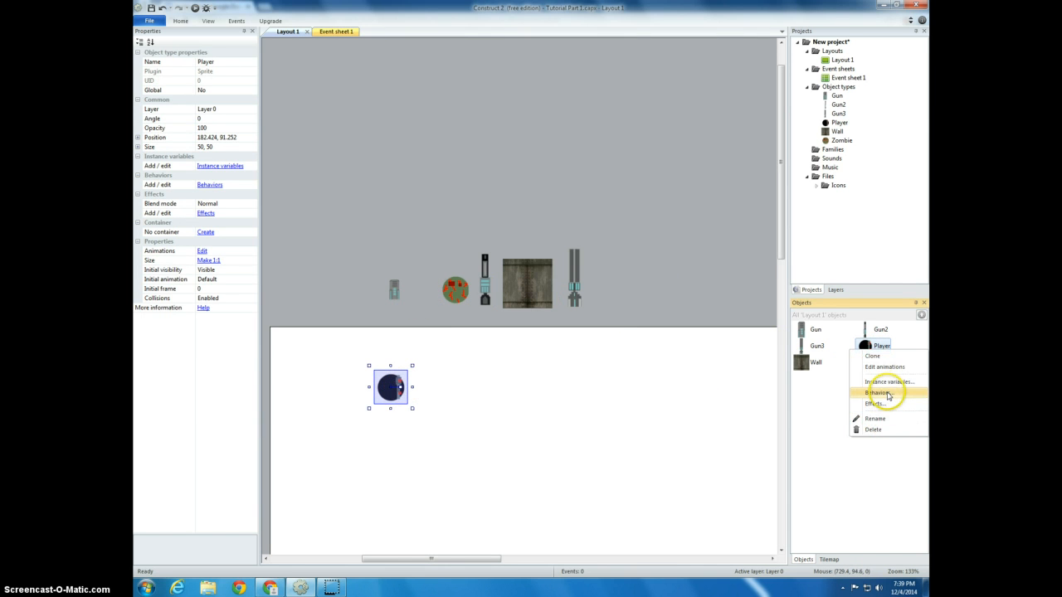
click(878, 392)
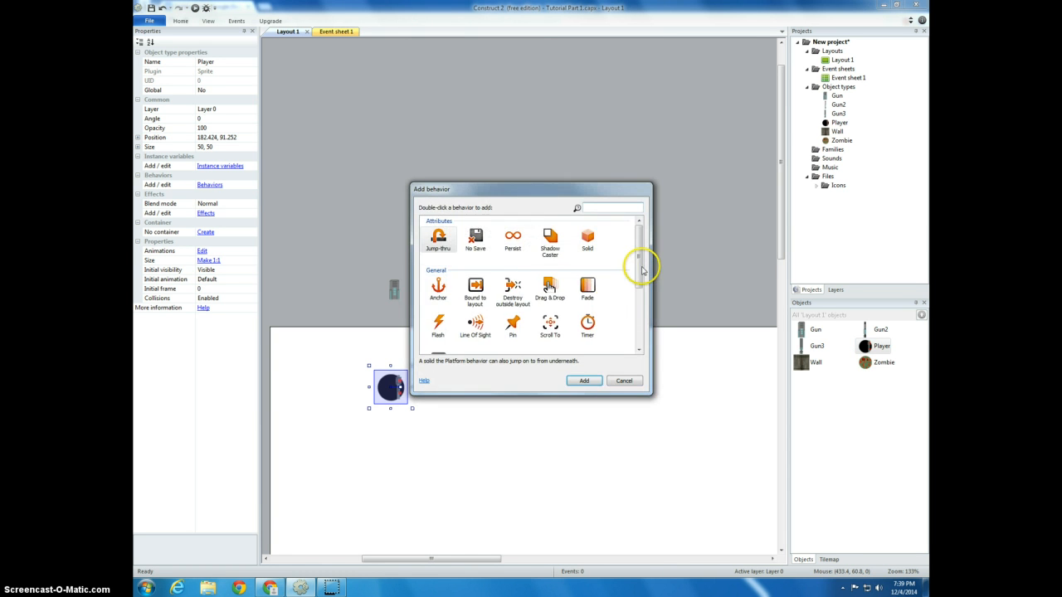
drag(640, 272, 637, 328)
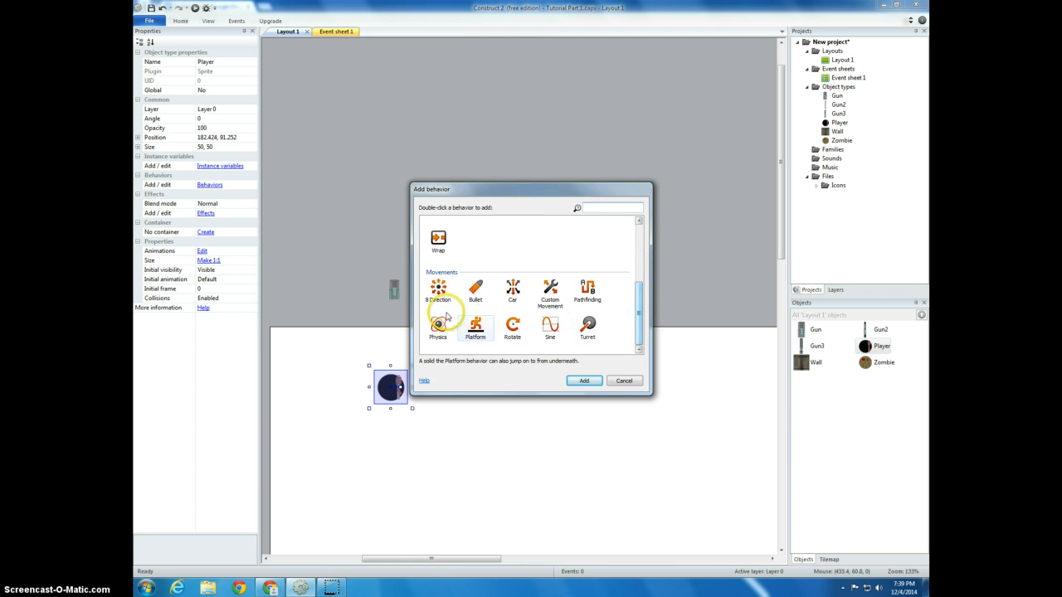
double_click(438, 290)
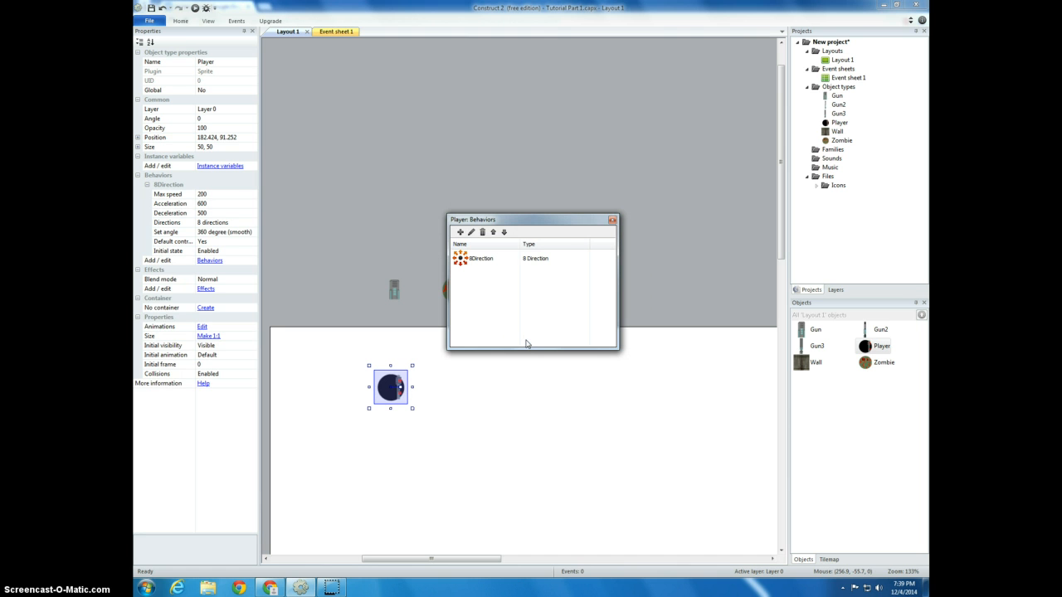
Add the Scroll To and Bound to layout behaviors to the Player object
click(462, 233)
mouse_move(637, 291)
mouse_down()
mouse_move(639, 340)
mouse_move(633, 308)
mouse_up()
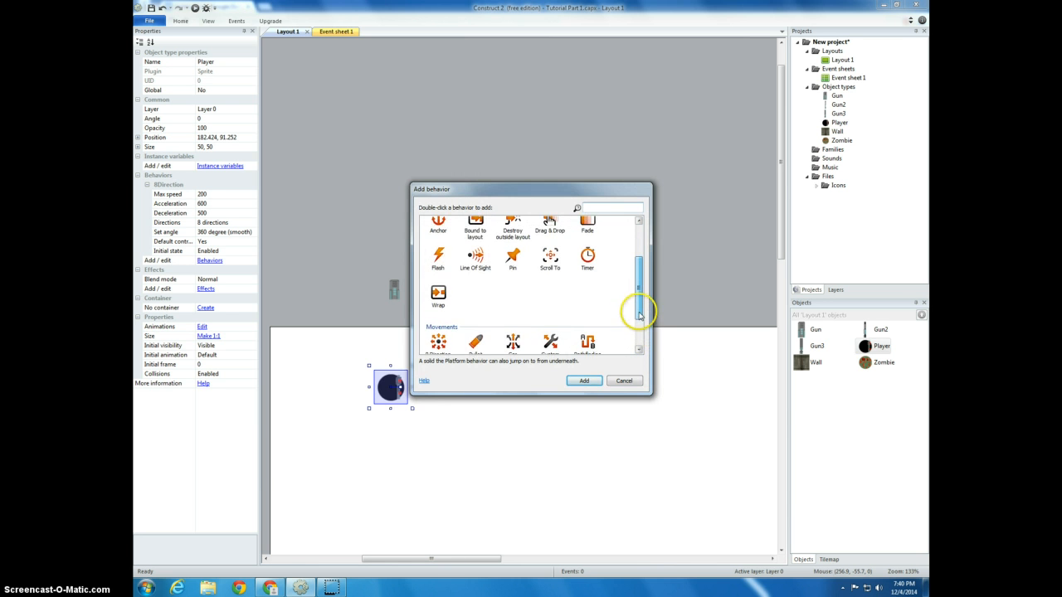
double_click(552, 258)
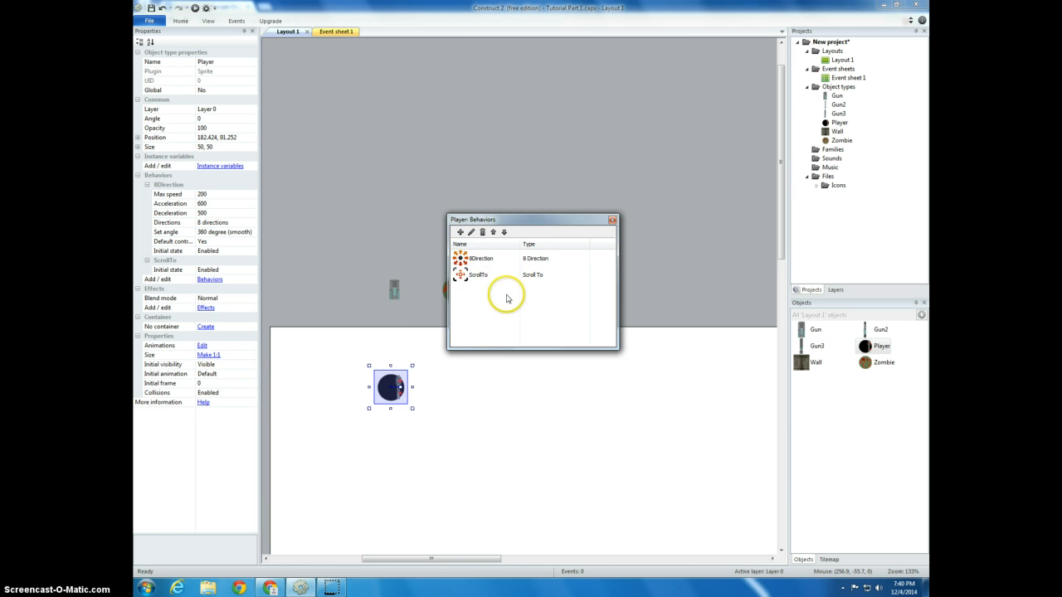
click(461, 232)
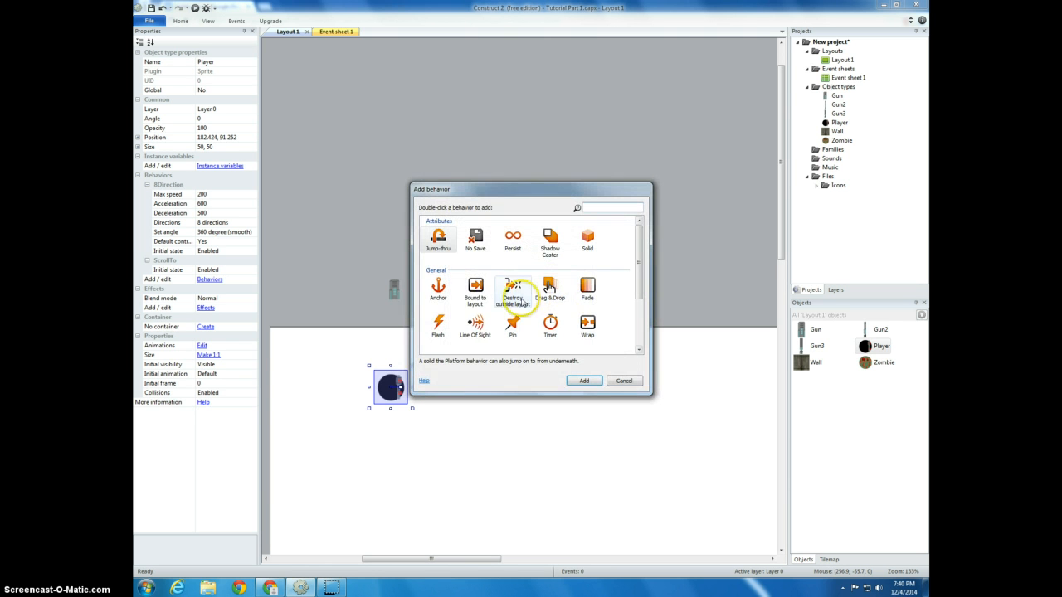
double_click(475, 292)
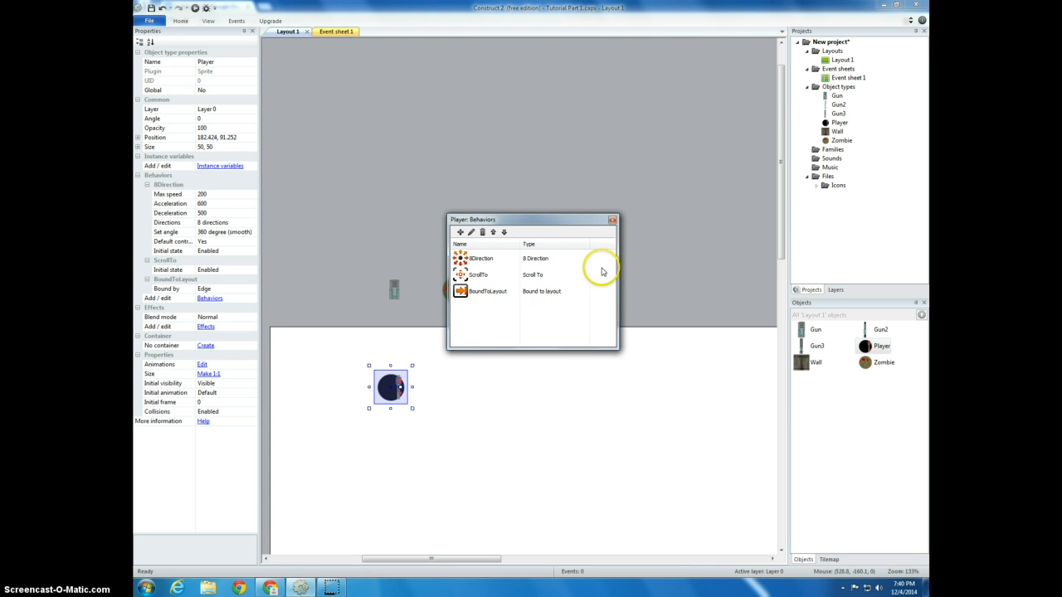
click(613, 221)
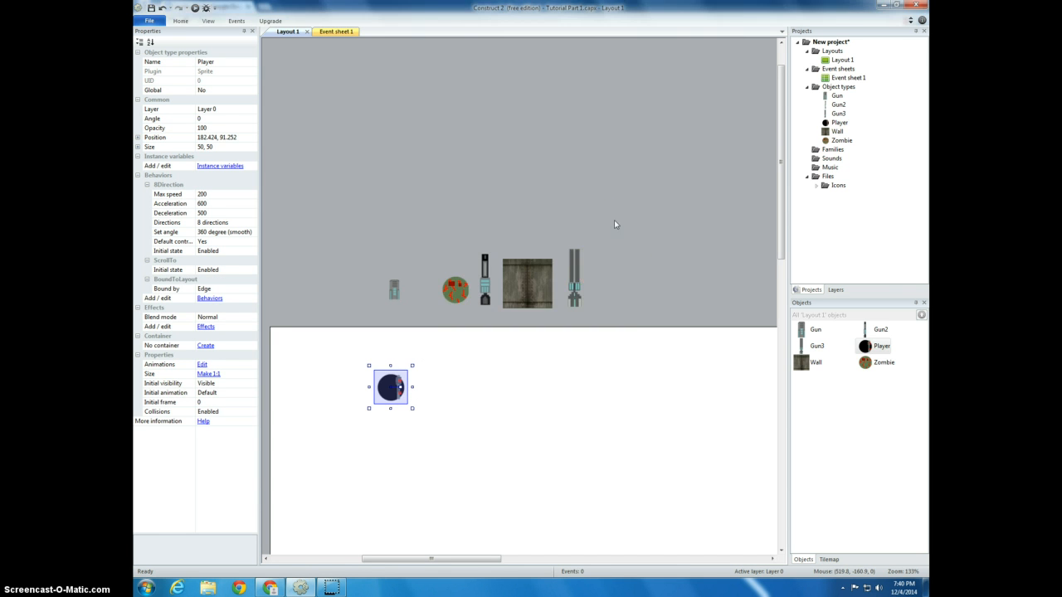
Preview the layout in the browser, test moving the Player in all directions, and return to the editor
click(536, 419)
click(440, 265)
click(196, 10)
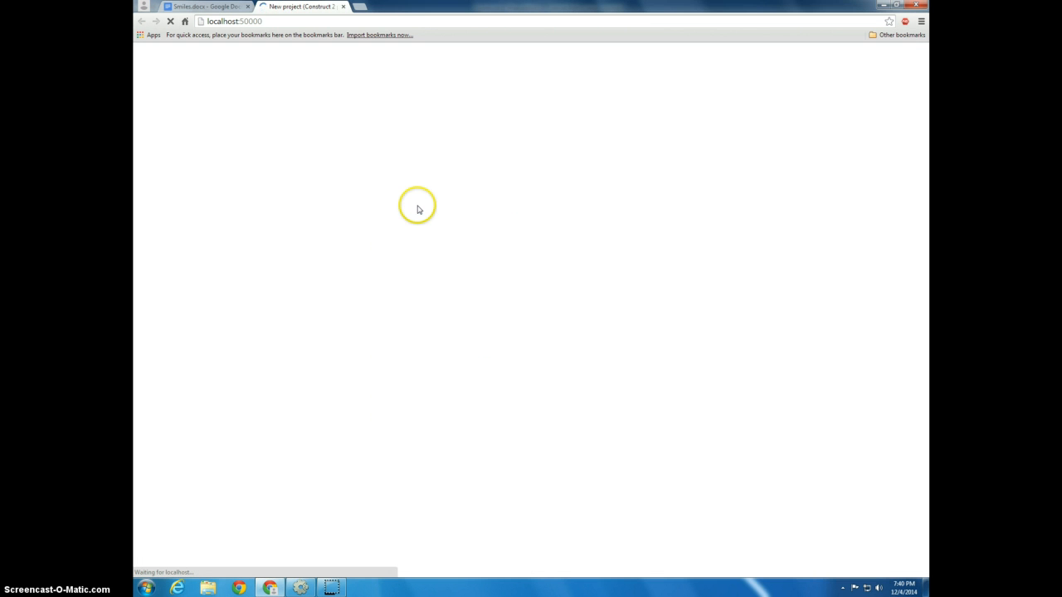
key(Right)
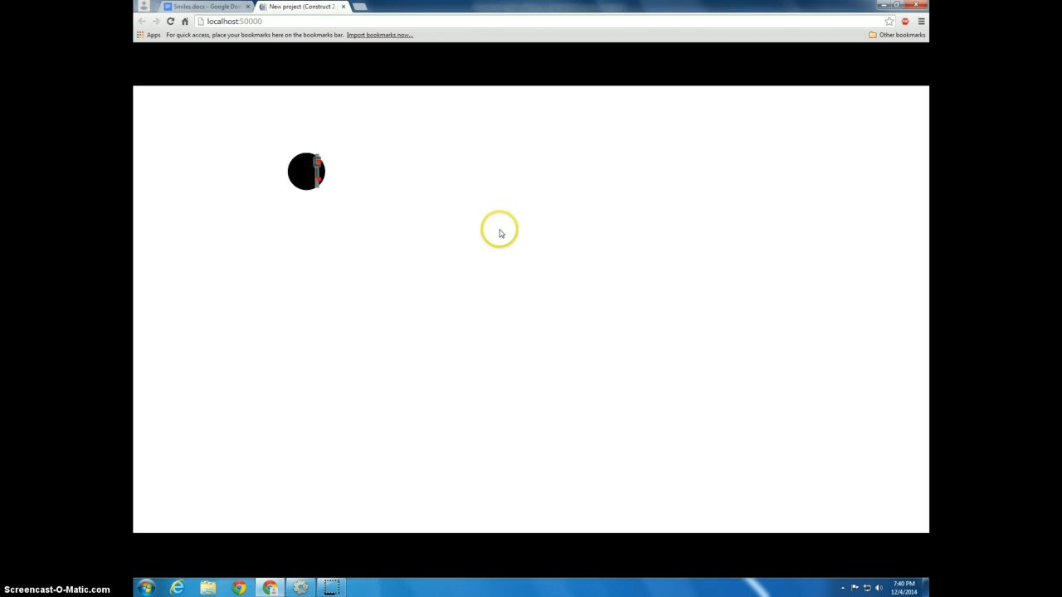
key(Down)
key(Left)
key(Up)
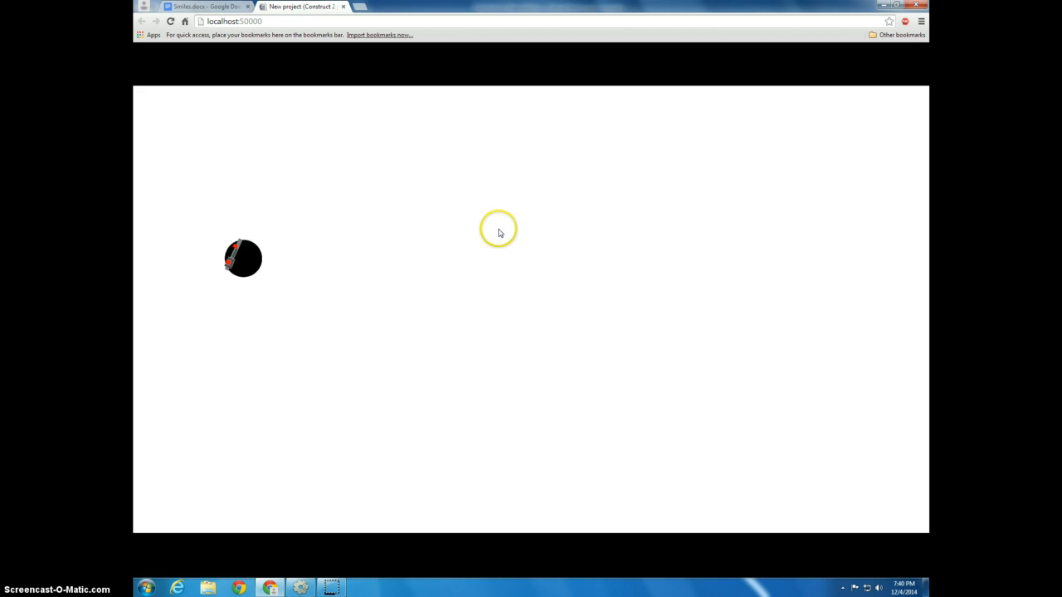
key(Right)
key(Right)
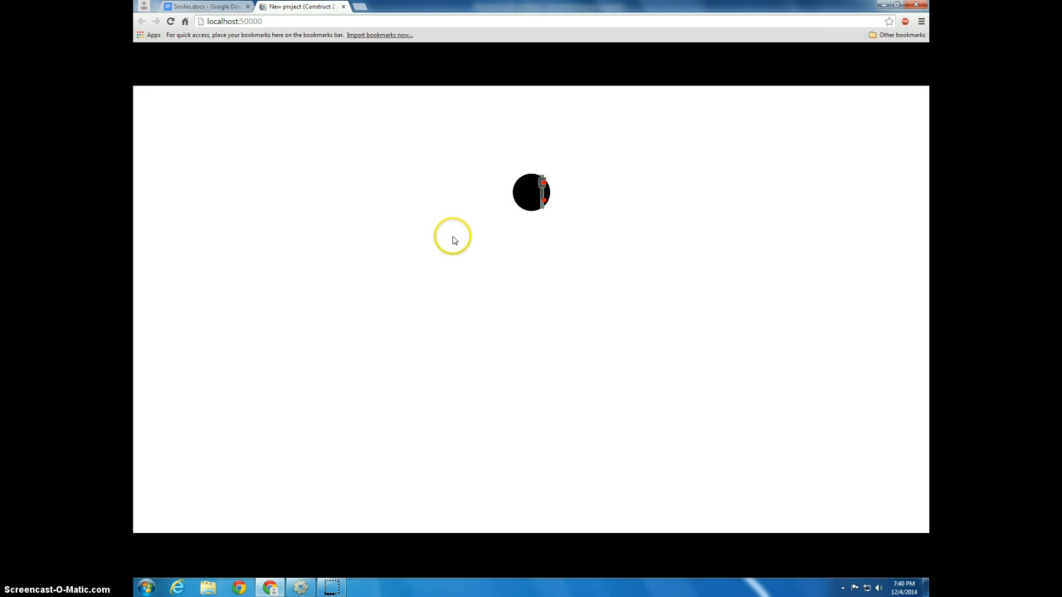
key(Down)
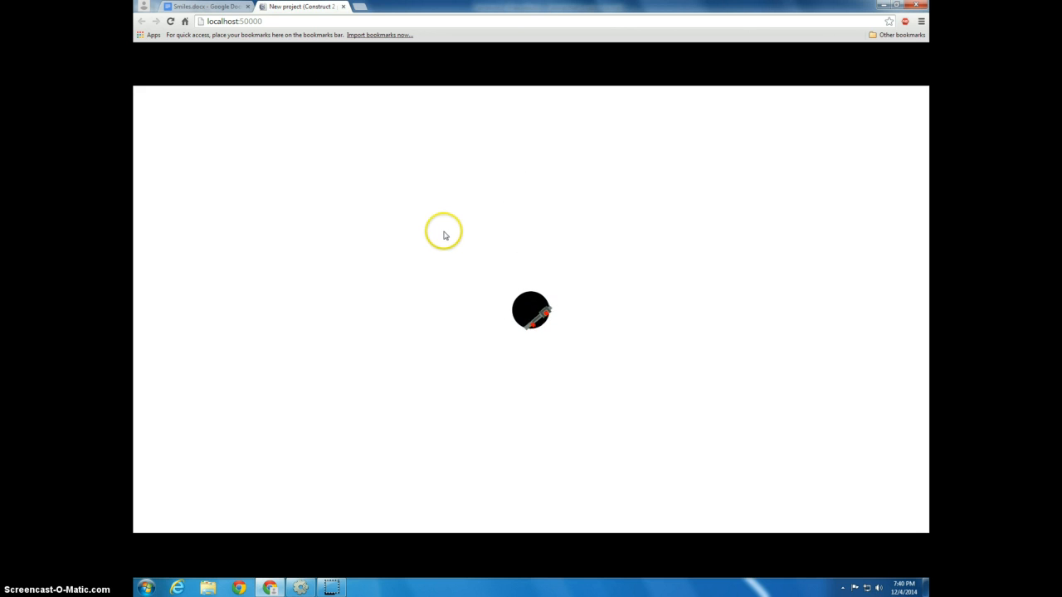
click(343, 6)
key(alt+Tab)
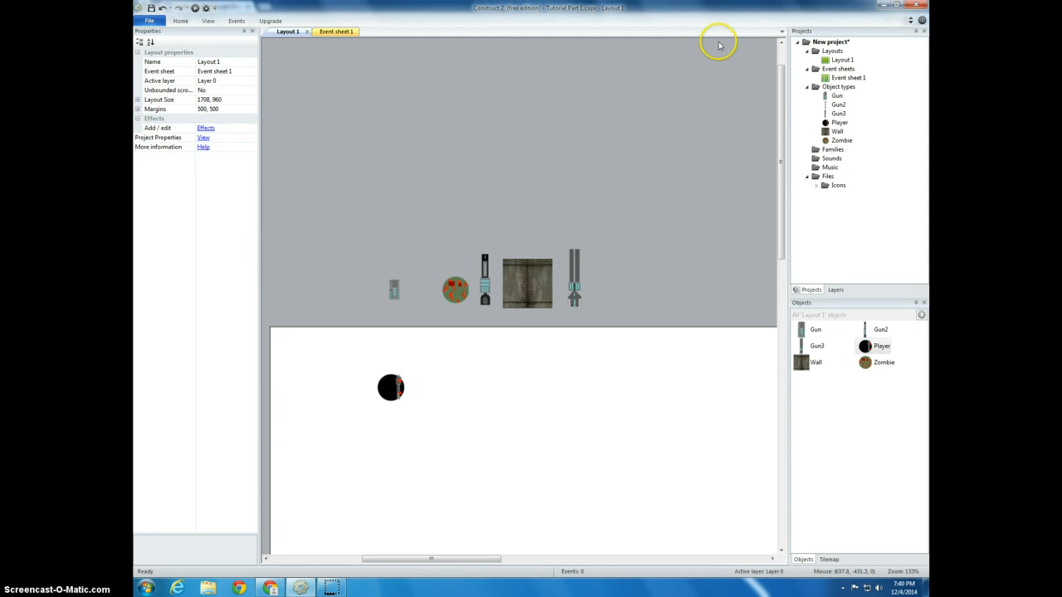
Rename the project to "Zombie Attack!"
right_click(833, 43)
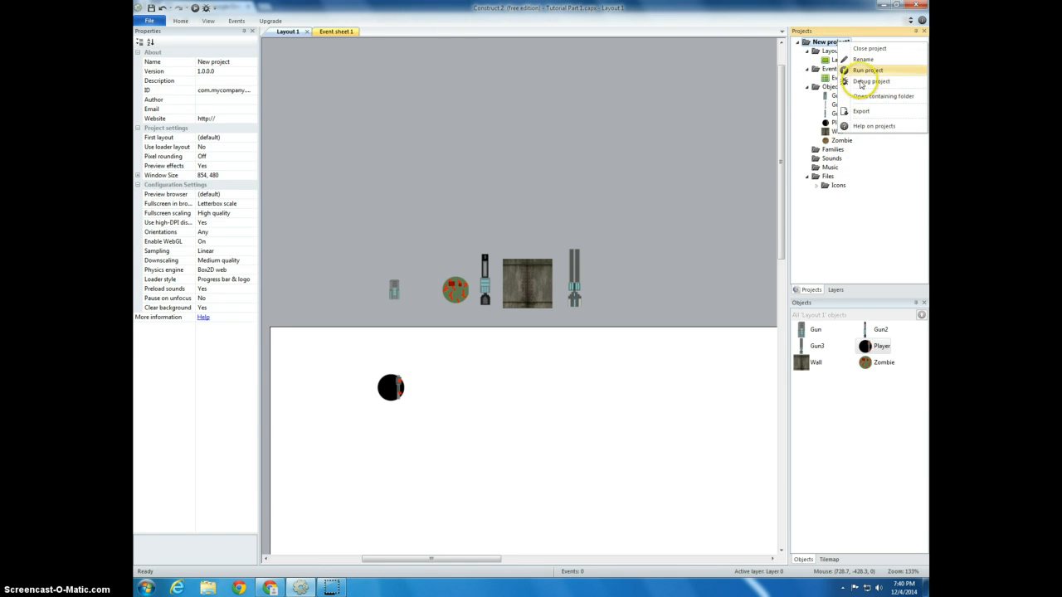
click(846, 56)
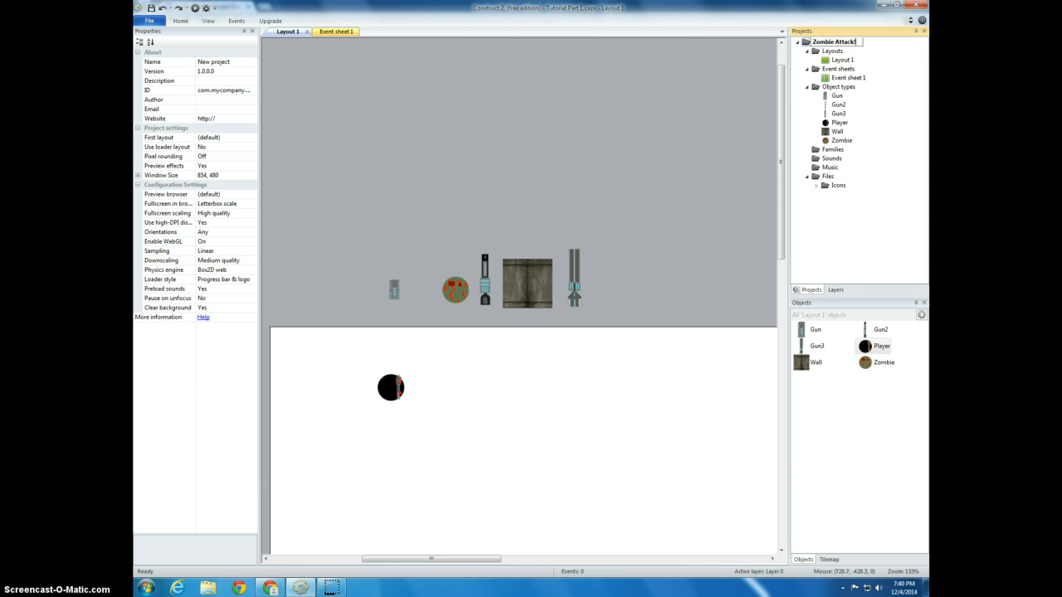
click(619, 137)
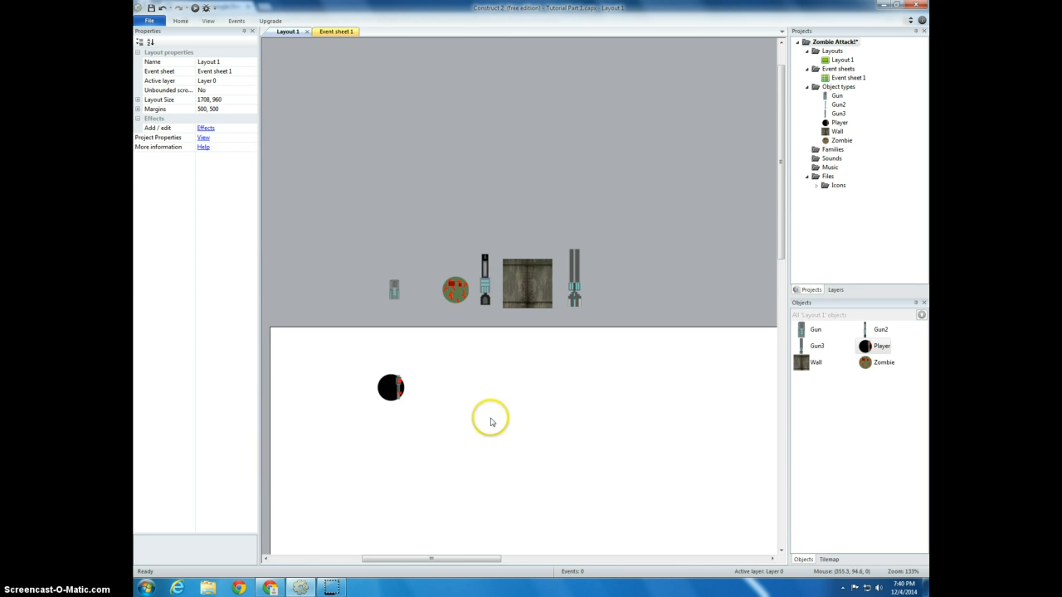
Reduce the window size in the project properties, giving it a width of 600 pixels
middle_drag(471, 460, 473, 317)
drag(581, 301, 602, 370)
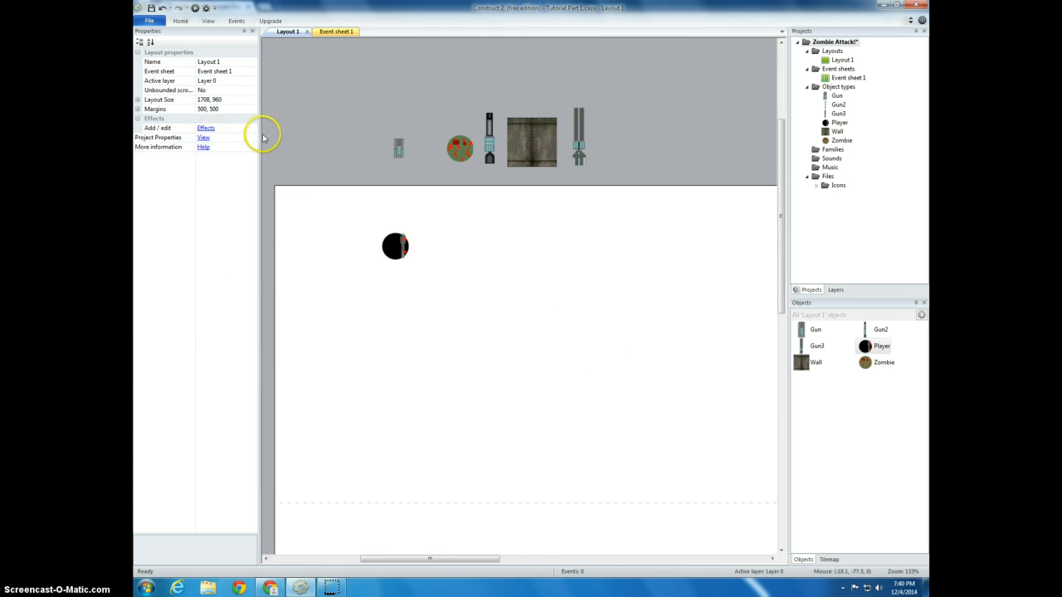
middle_drag(543, 344, 497, 348)
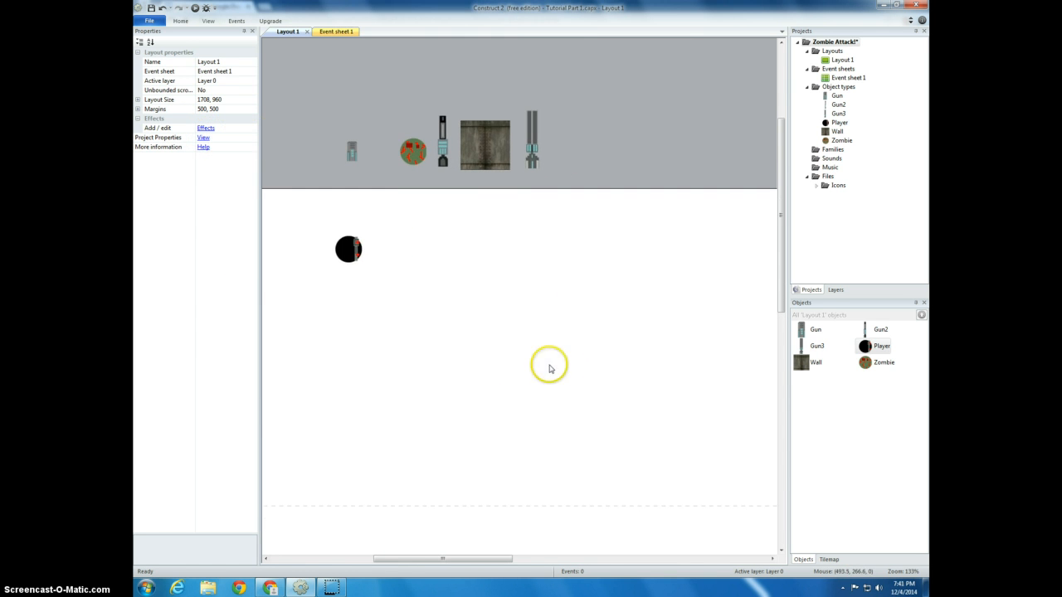
ctrl+scroll(589, 381, down, 2)
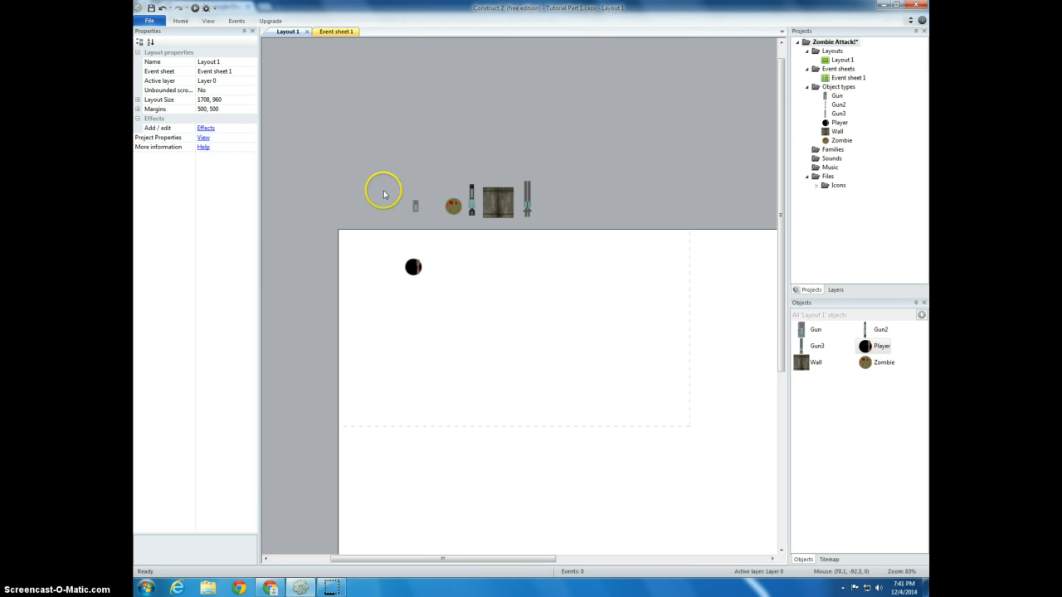
click(204, 138)
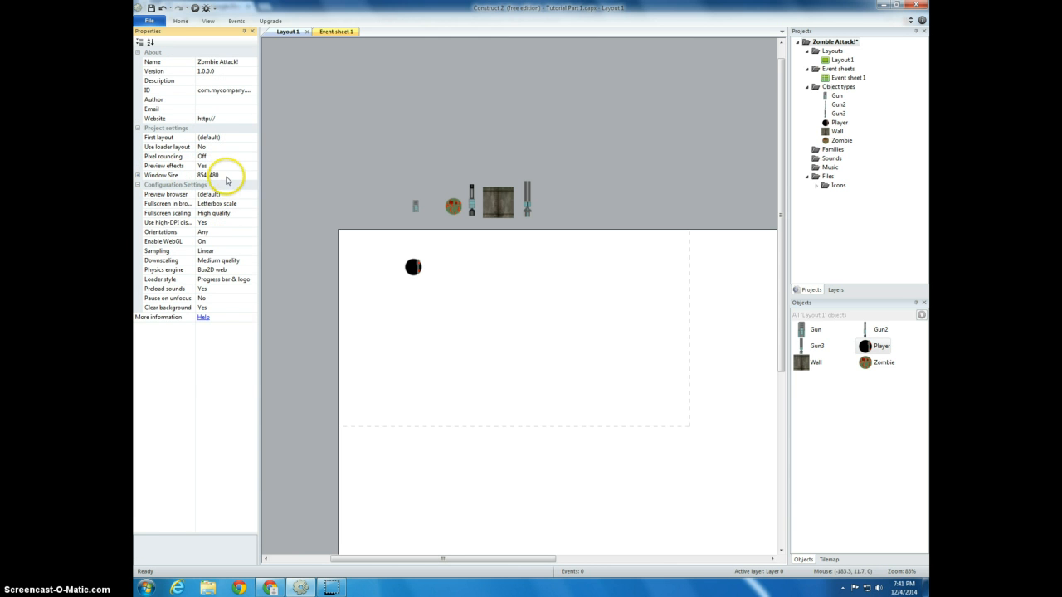
click(214, 175)
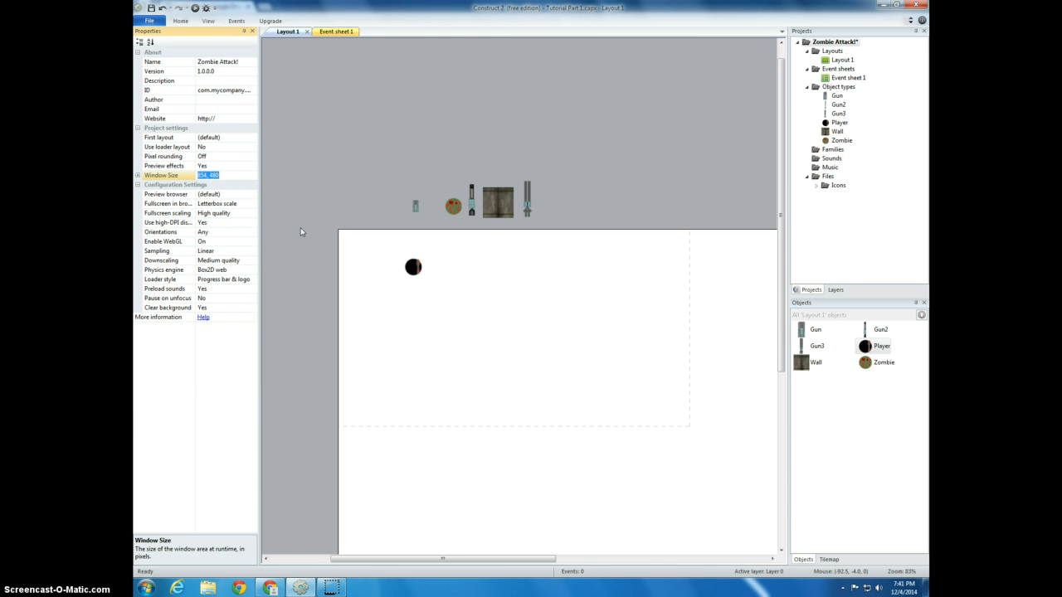
text(600)
click(523, 303)
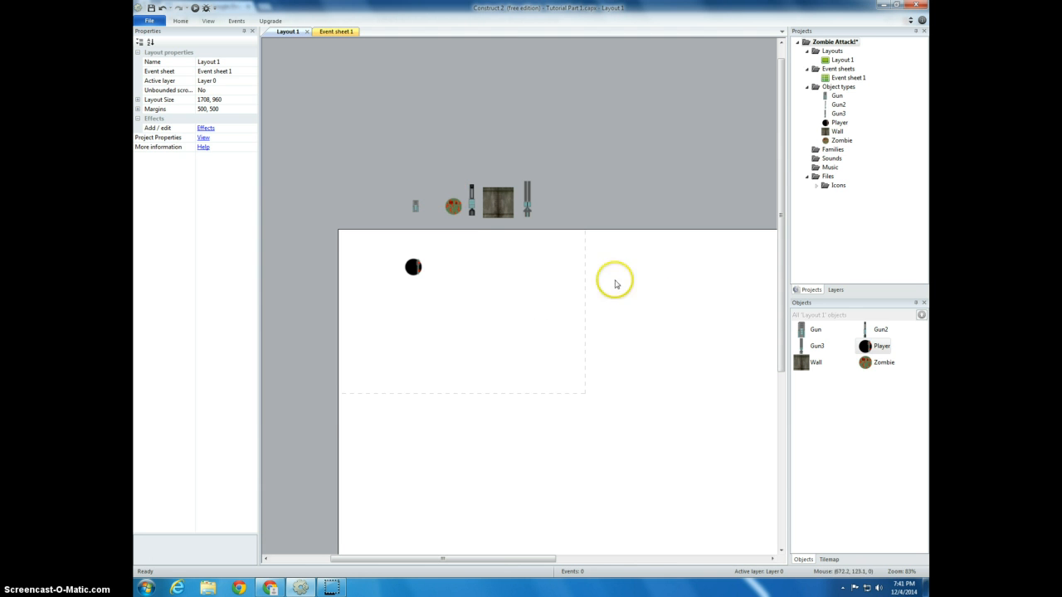
Place the Zombie sprite in the layout to the right of the Player and preview the game by moving the Player around it
drag(452, 207, 486, 275)
click(599, 204)
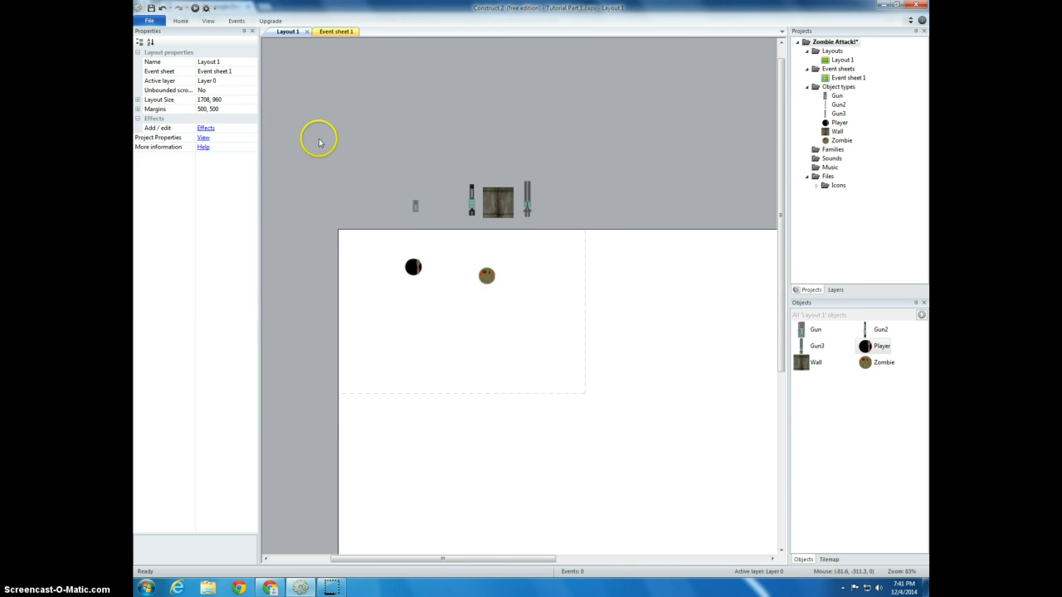
click(209, 9)
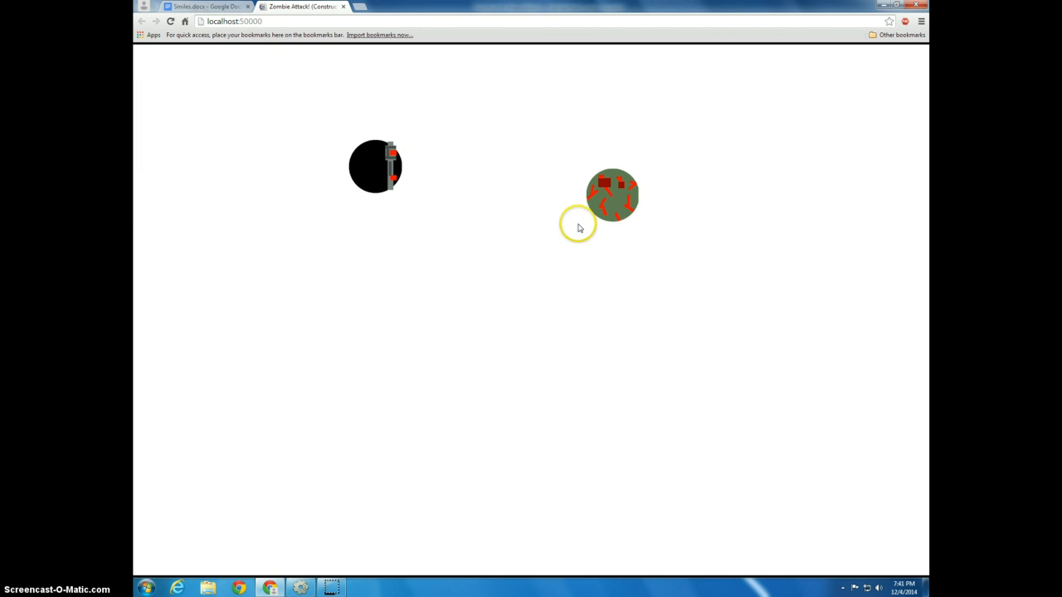
key(Right)
key(Down)
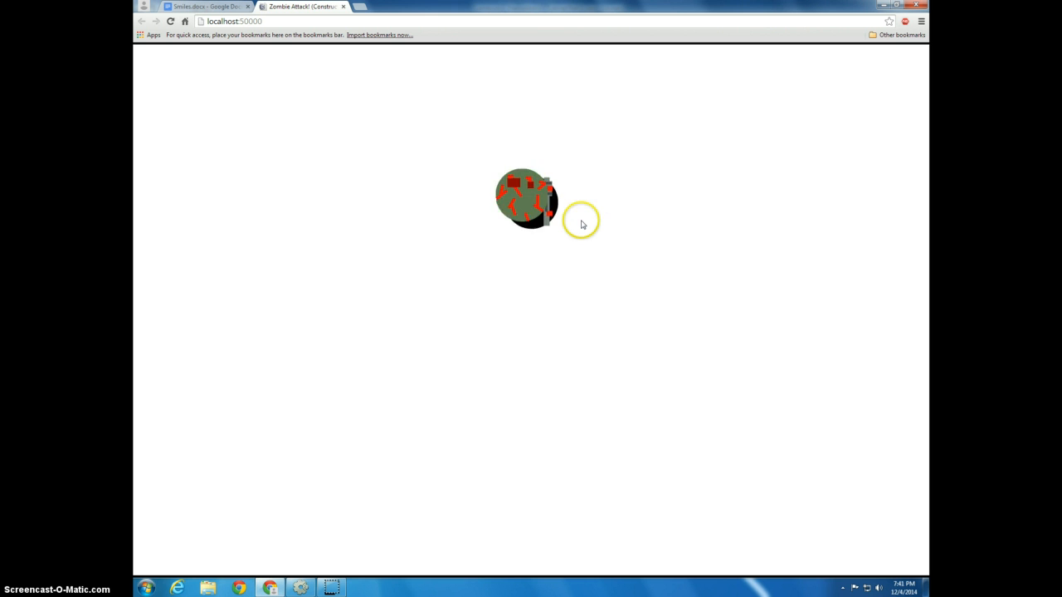
key(Left)
key(Up)
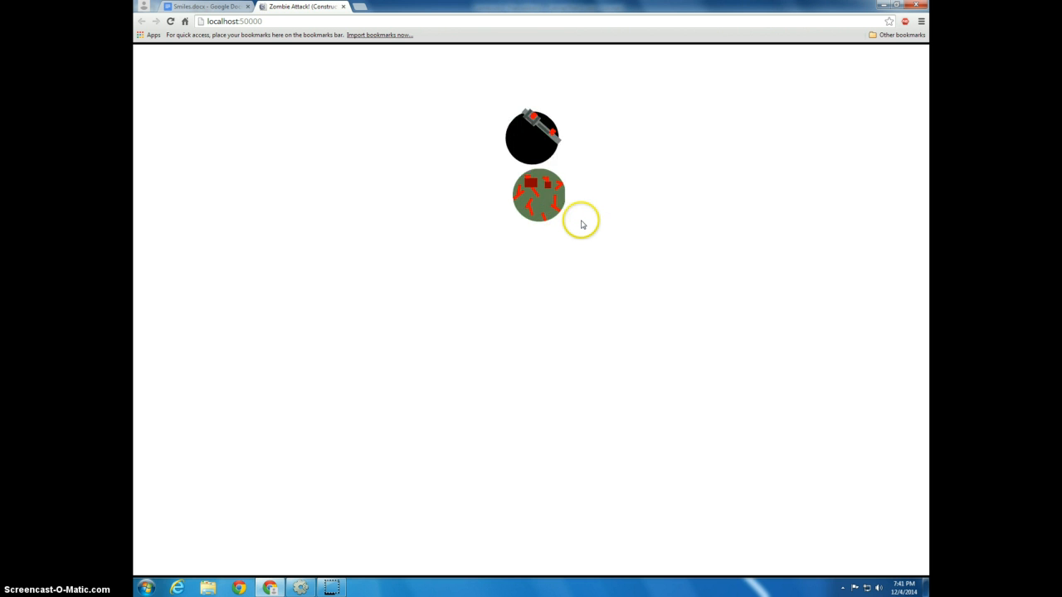
key(Down)
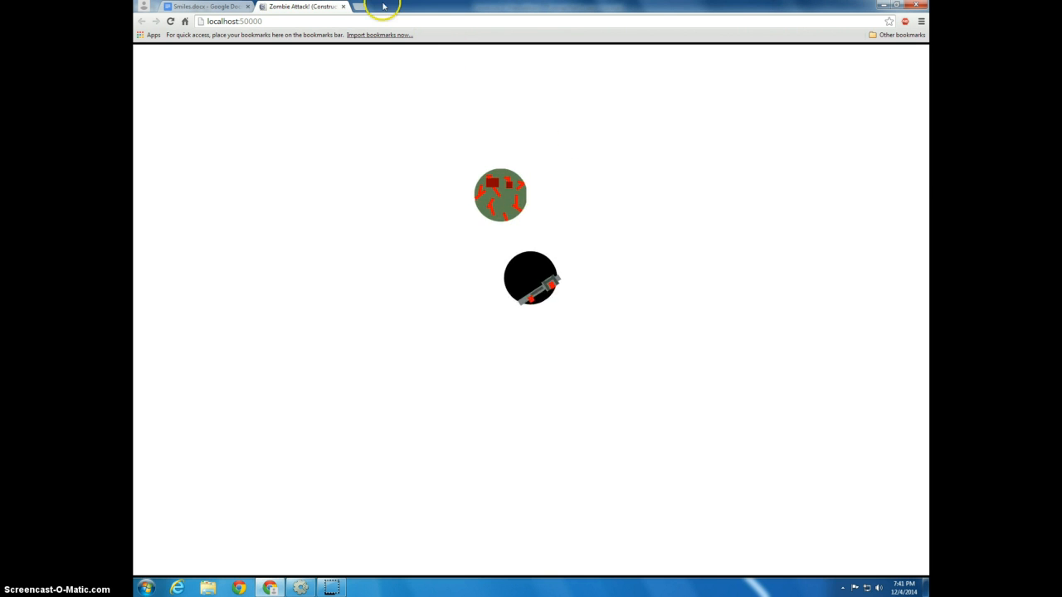
click(343, 8)
key(alt+Tab)
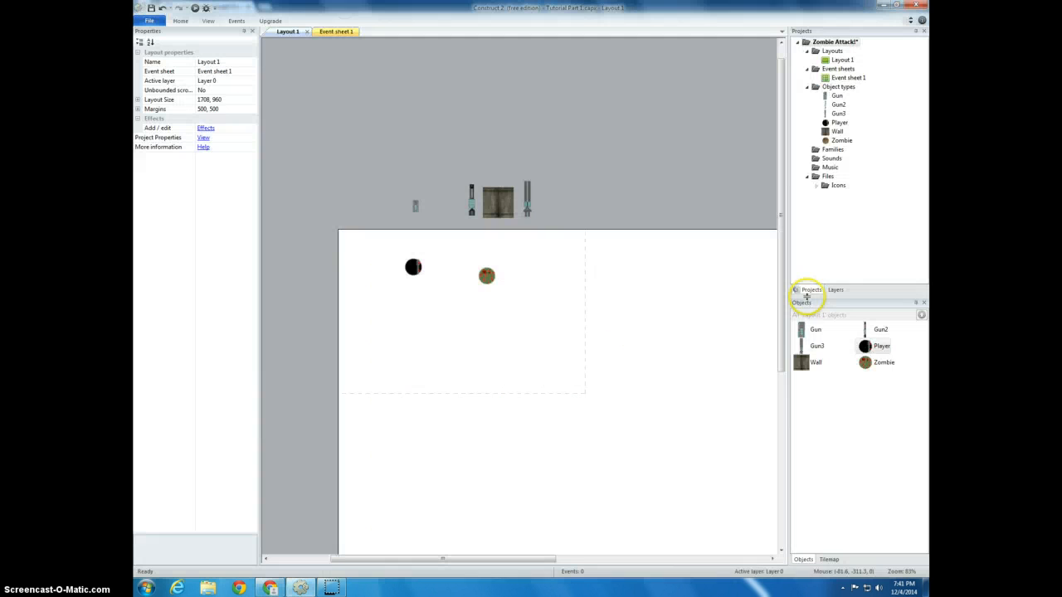
Add the Solid behavior to the Player object
right_click(864, 348)
click(884, 393)
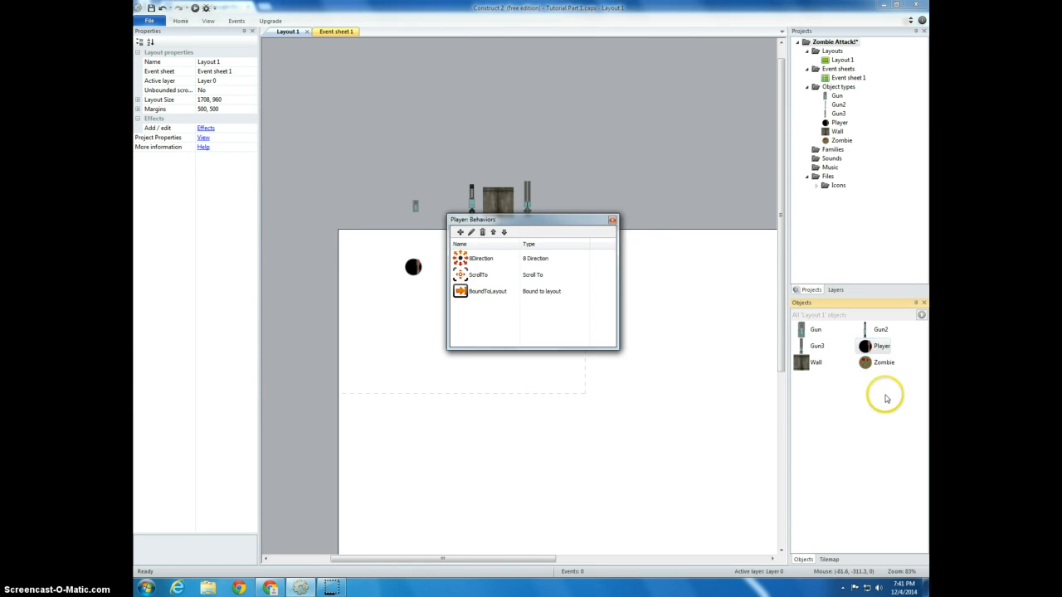
click(455, 230)
double_click(592, 250)
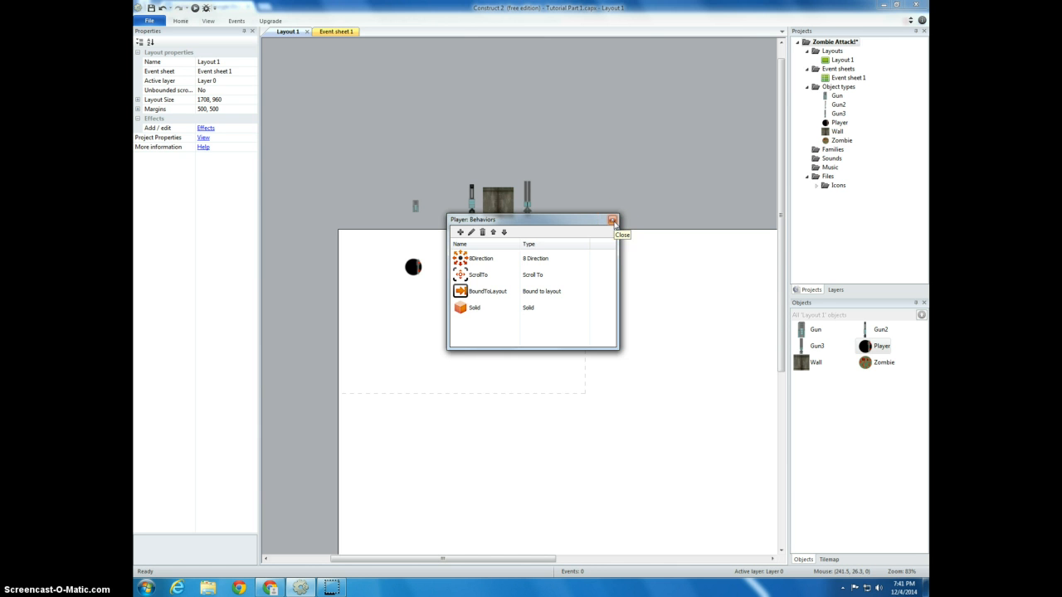
click(613, 220)
Add the Solid behavior to the Zombie object
right_click(882, 363)
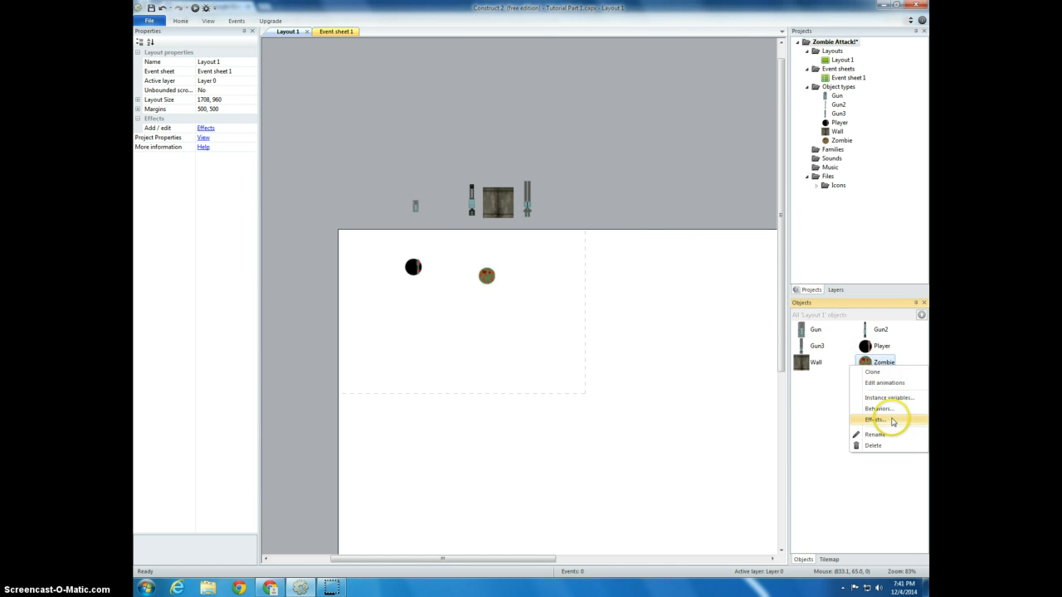
click(886, 410)
click(455, 230)
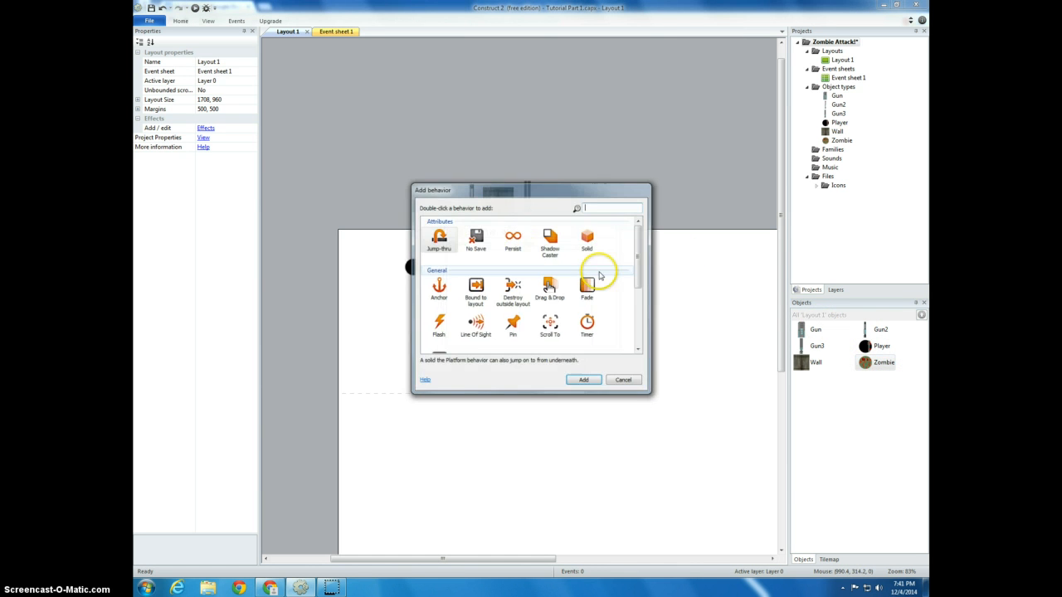
double_click(589, 248)
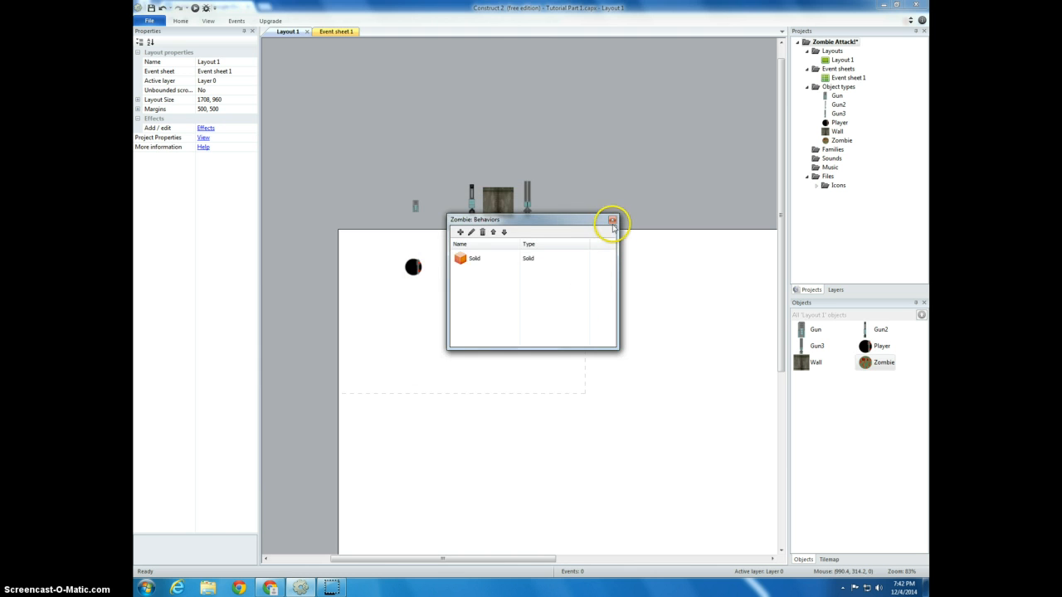
click(612, 220)
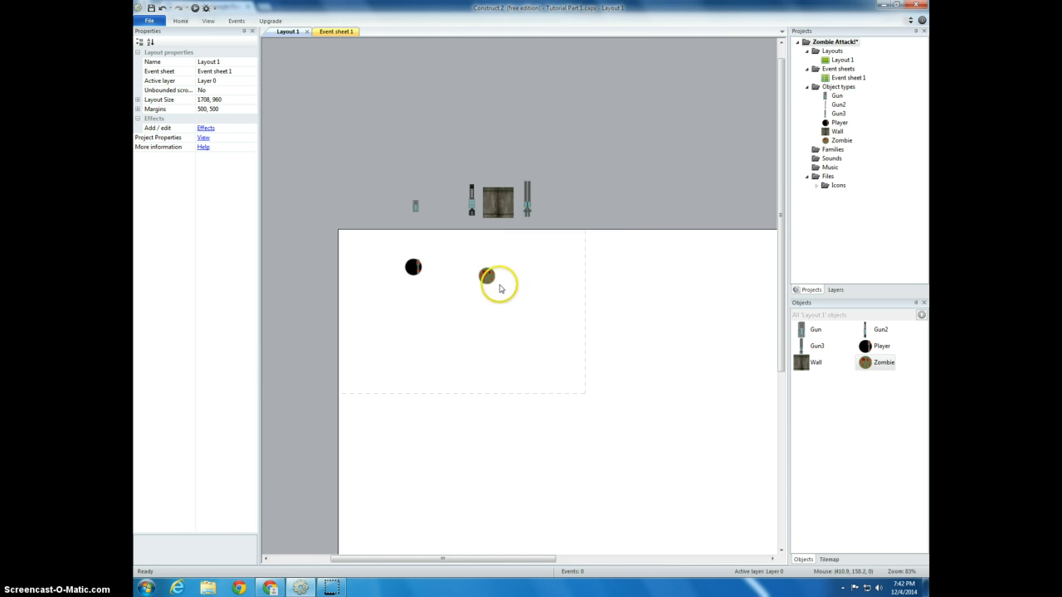
Add the Bullet movement behavior to the Zombie object
right_click(881, 370)
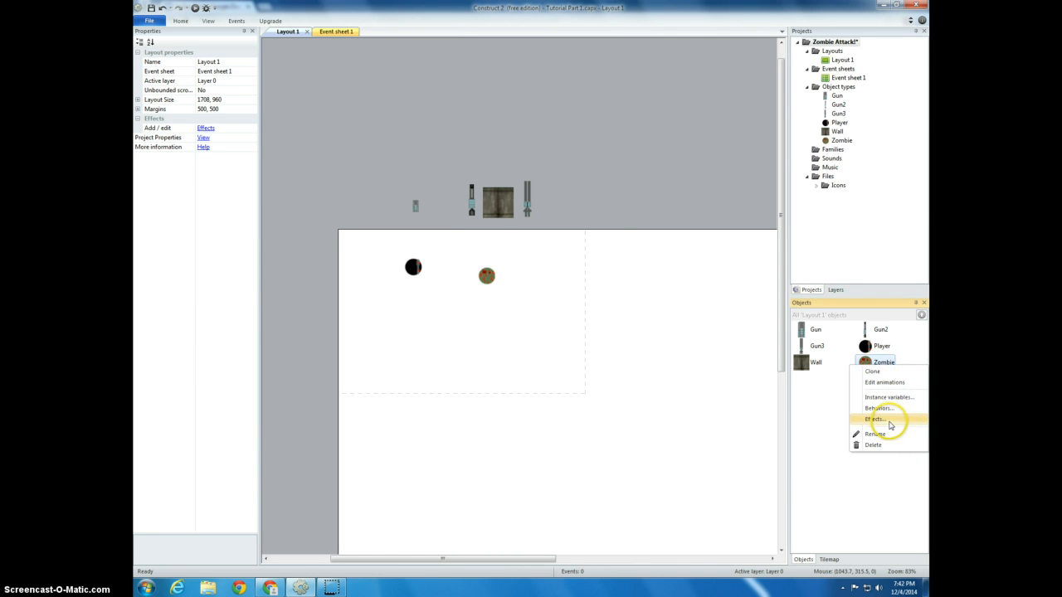
click(878, 408)
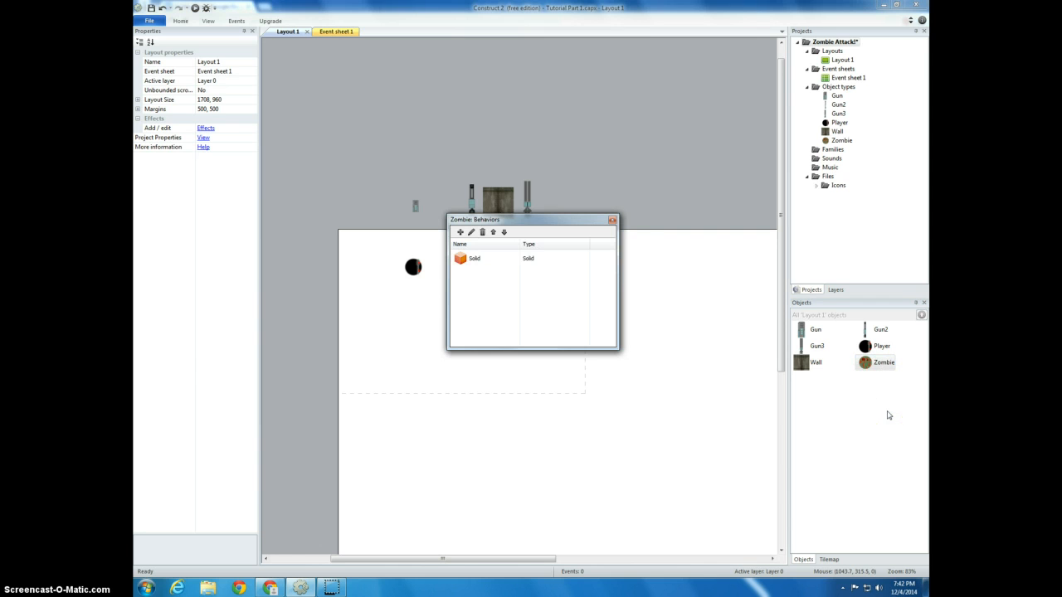
click(459, 232)
drag(639, 279, 628, 349)
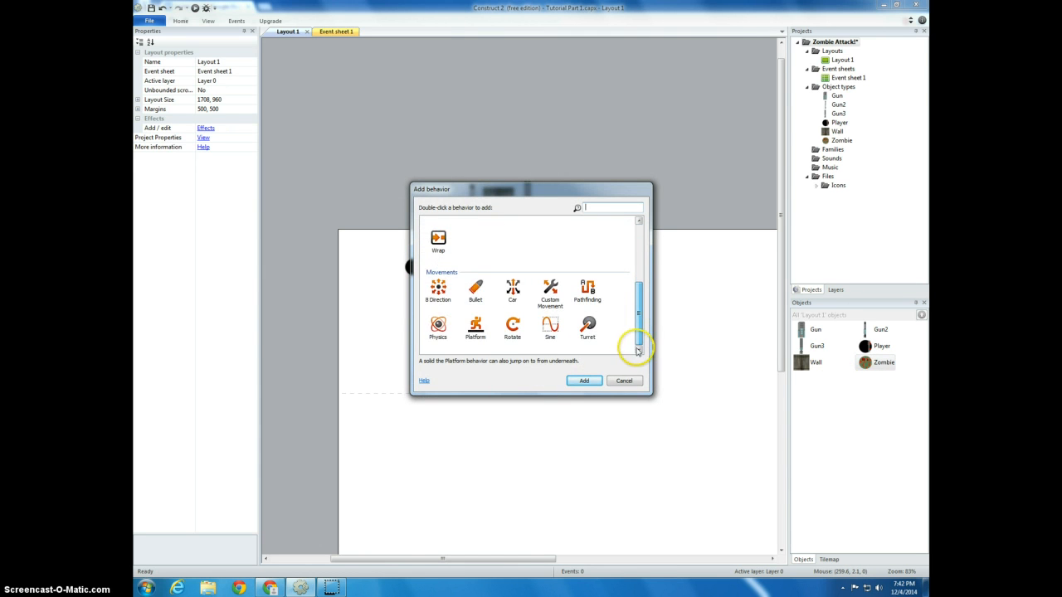
double_click(477, 292)
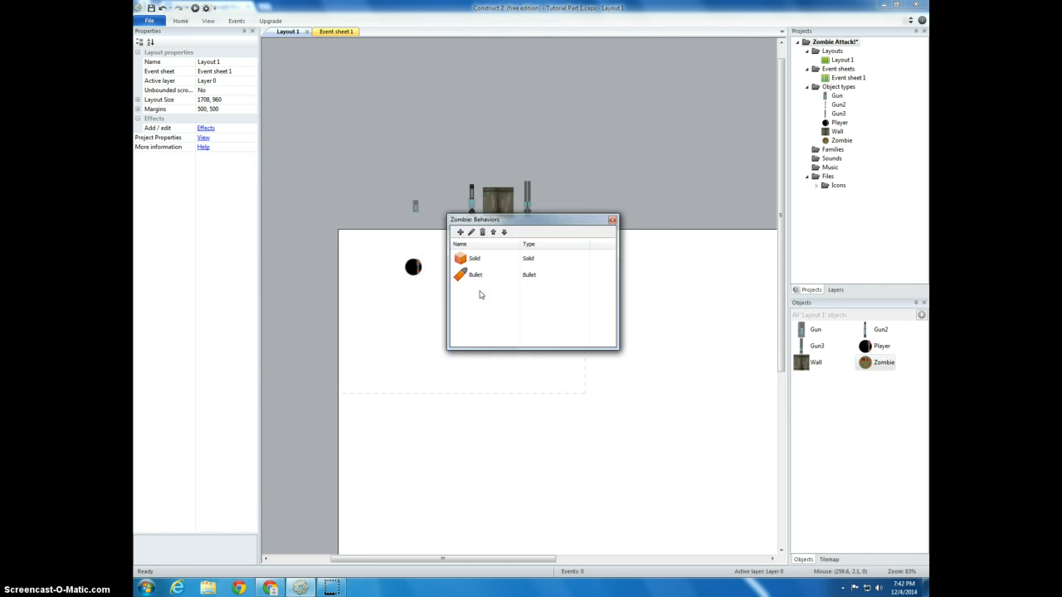
click(613, 221)
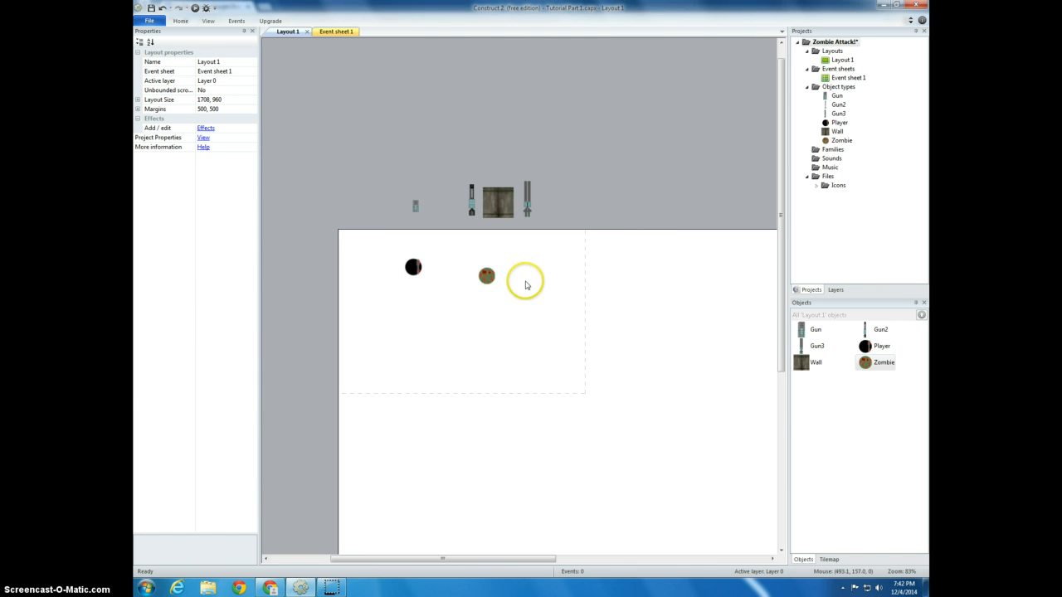
Set the Bullet speed of the Zombie in the layout to 100
click(486, 276)
click(231, 214)
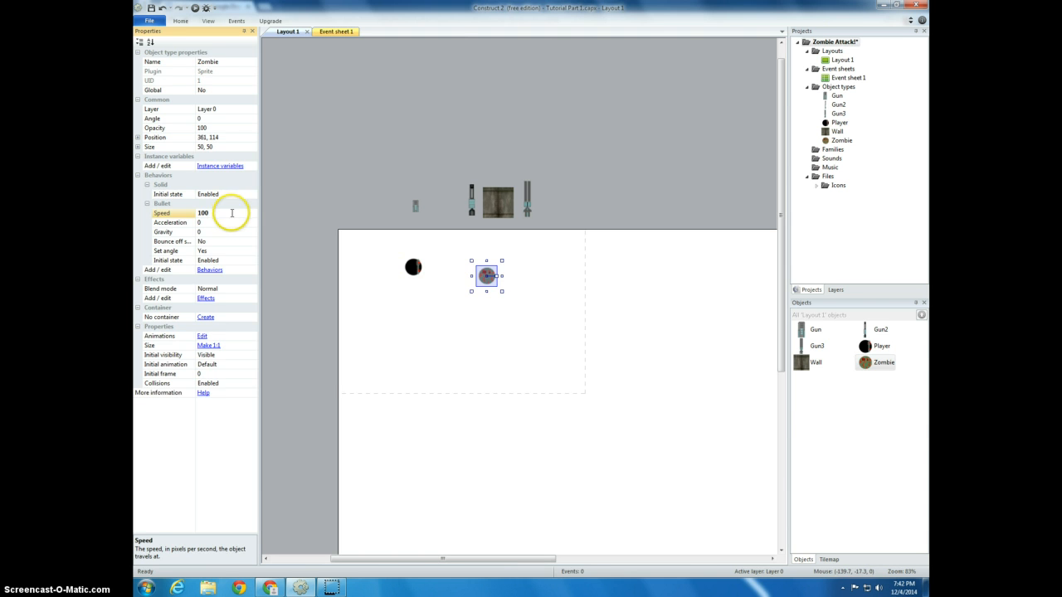
text(100)
click(626, 395)
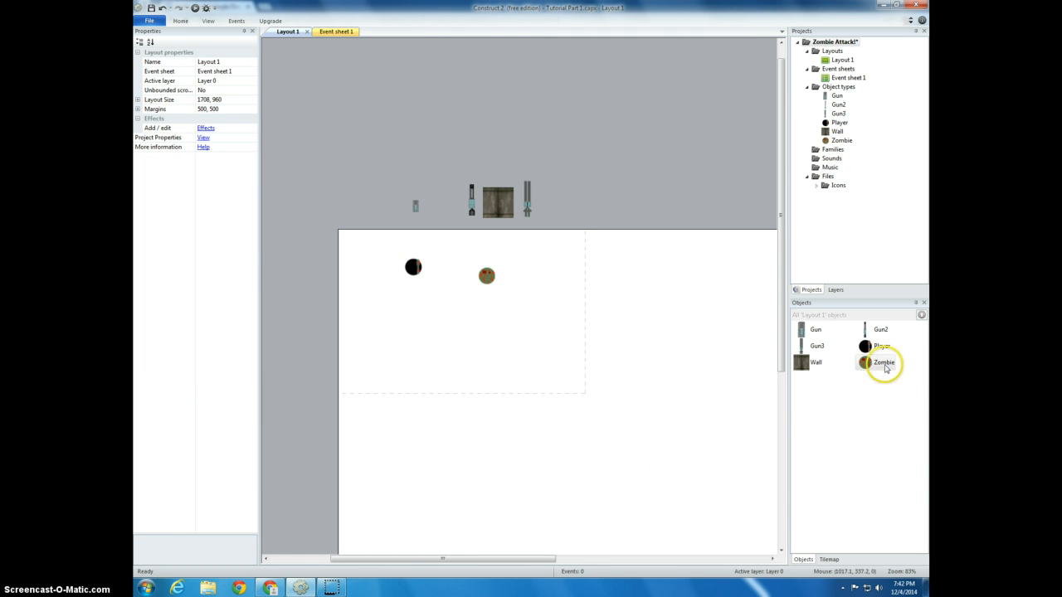
Insert a Mouse object into the project so events can read the cursor position
right_click(884, 365)
click(611, 307)
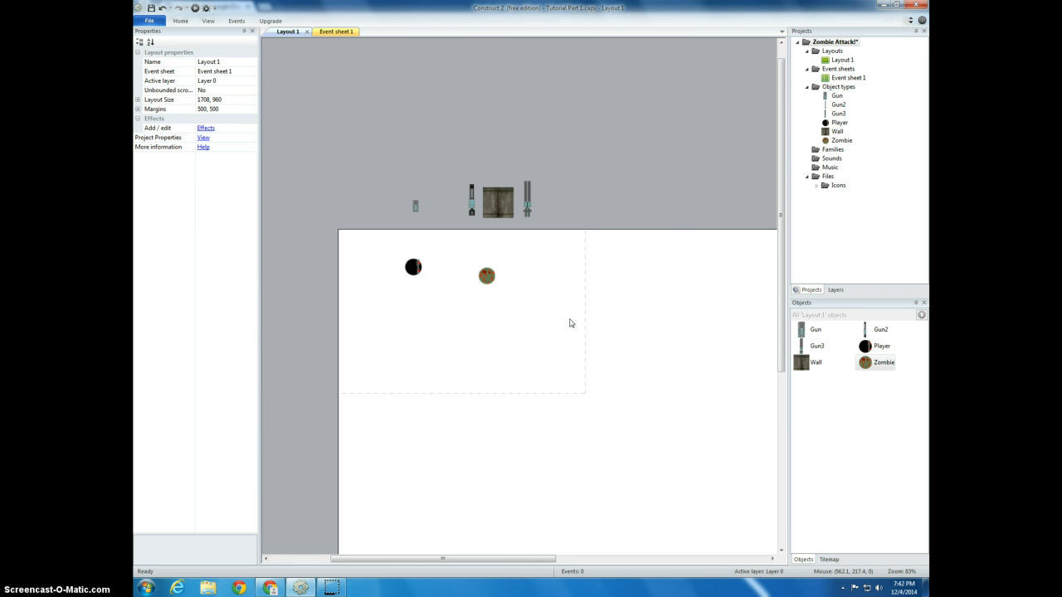
double_click(570, 323)
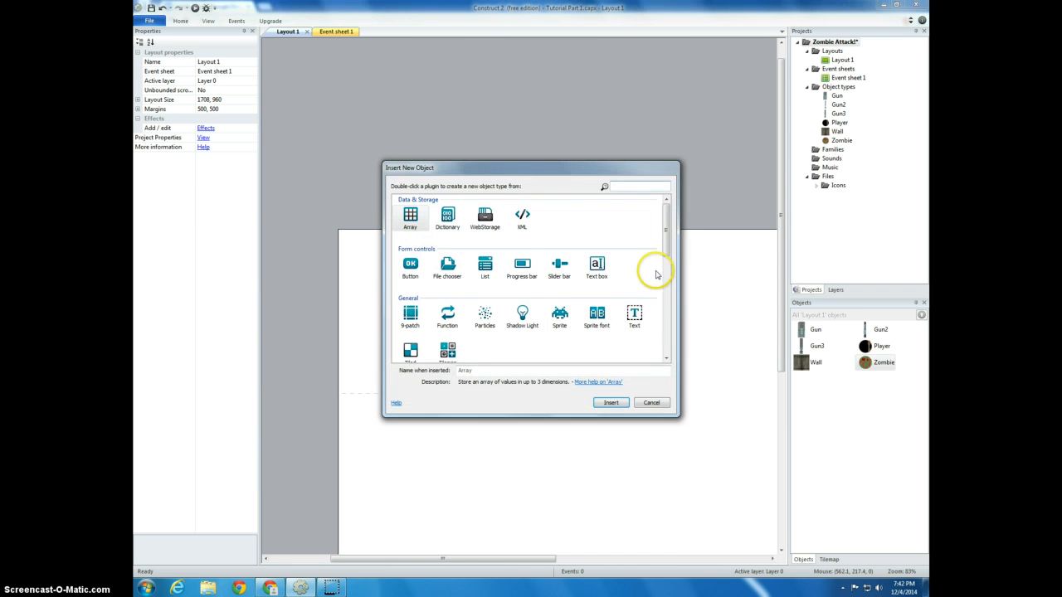
drag(664, 249, 666, 294)
double_click(485, 279)
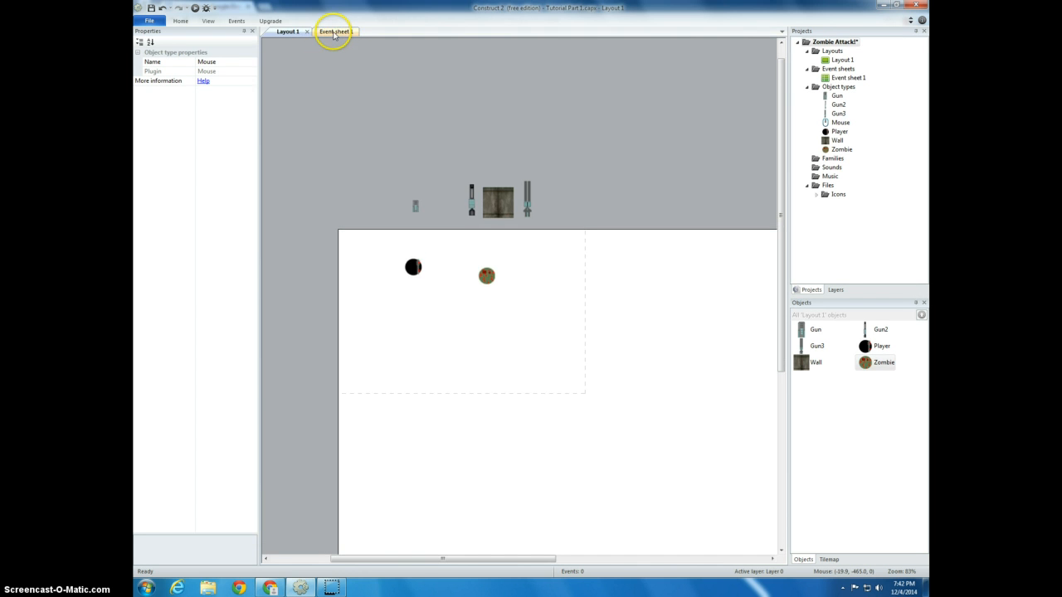
Add an event with the System condition "Every tick" to Event sheet 1
click(335, 32)
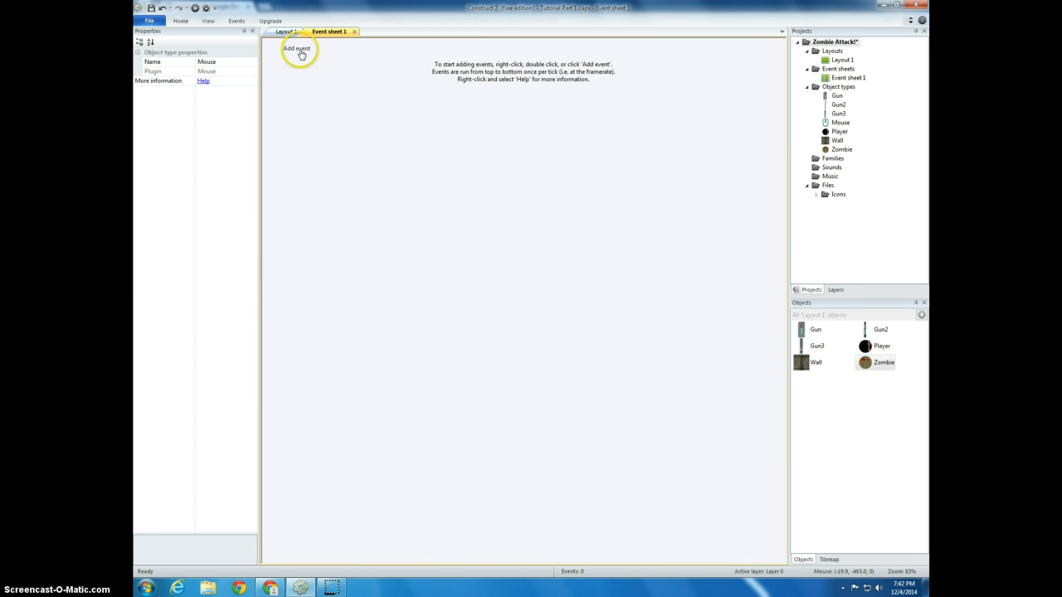
click(299, 50)
click(413, 218)
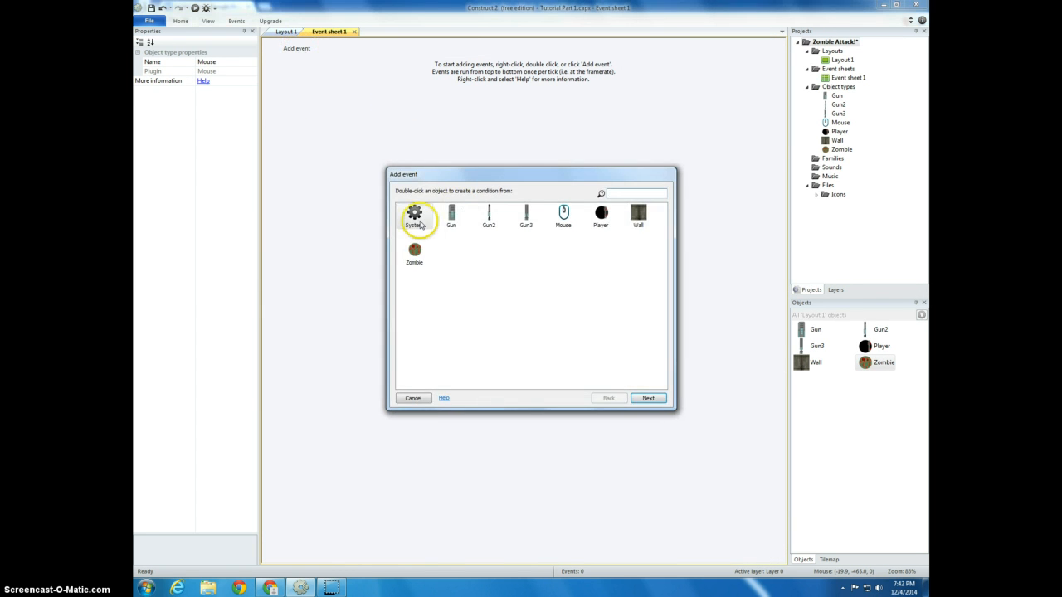
double_click(413, 221)
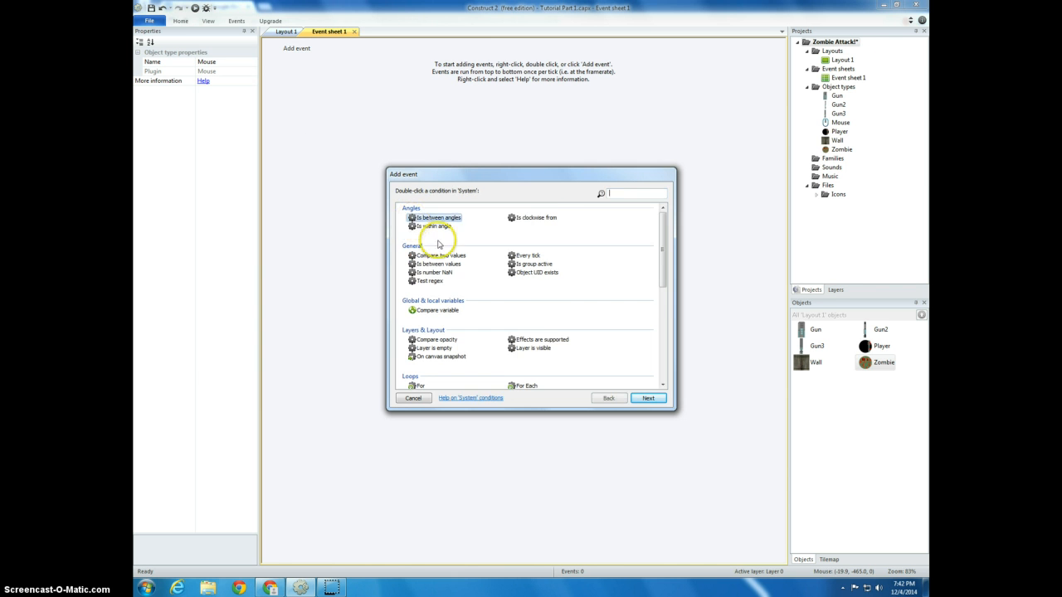
double_click(528, 256)
Give the "Every tick" event a Player action "Set angle toward position" with X as Mouse.X and Y as Mouse.Y
click(419, 49)
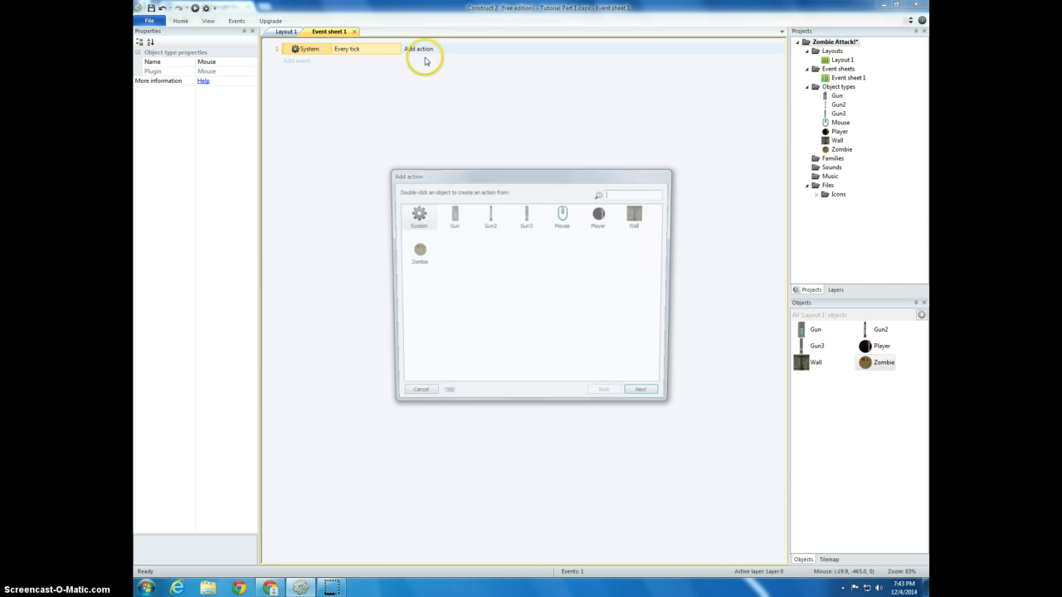
double_click(599, 219)
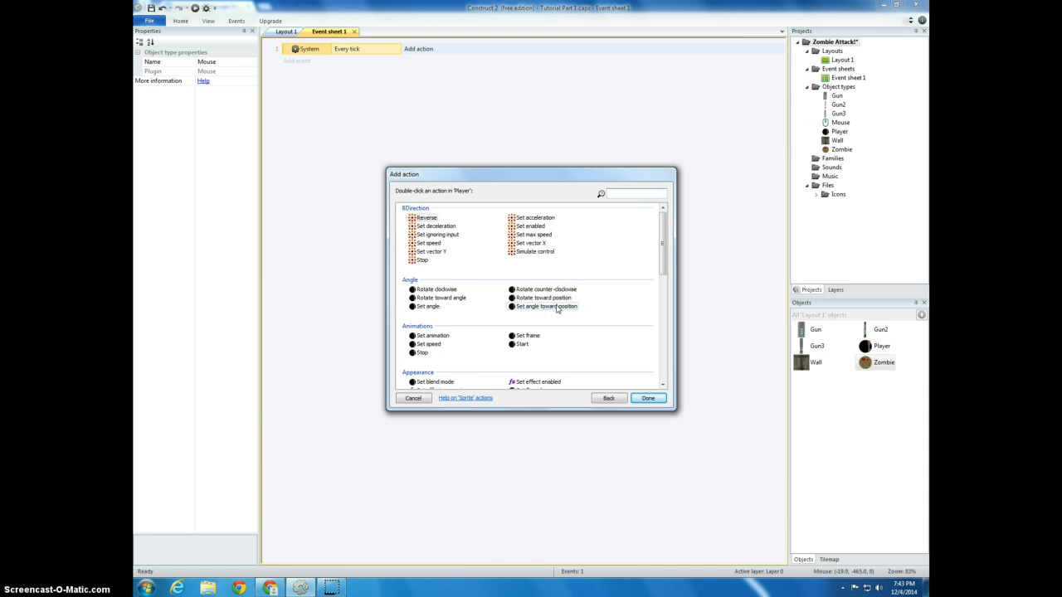
double_click(557, 307)
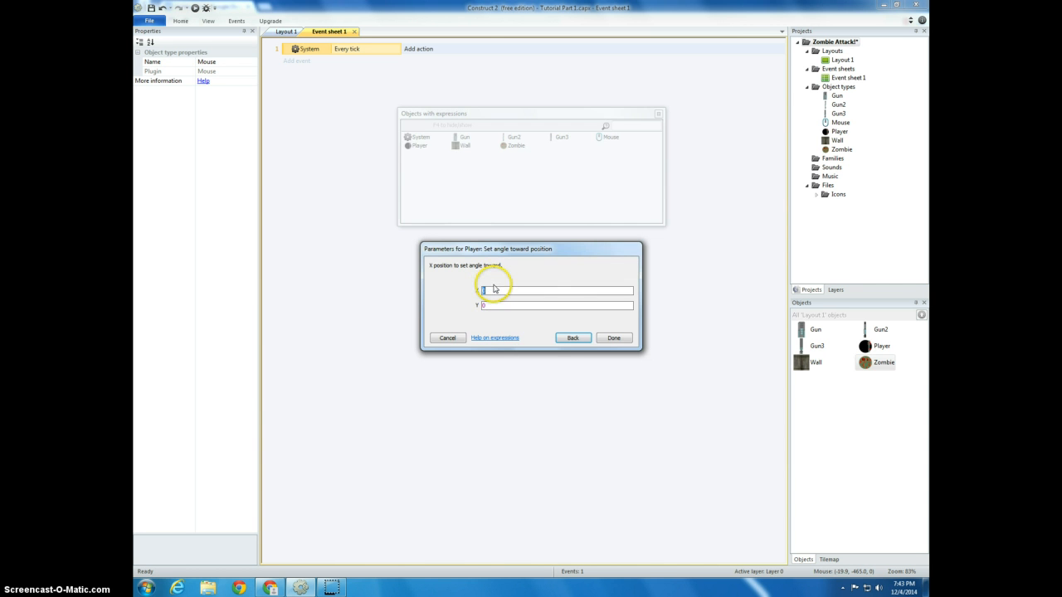
text(Mouse.X)
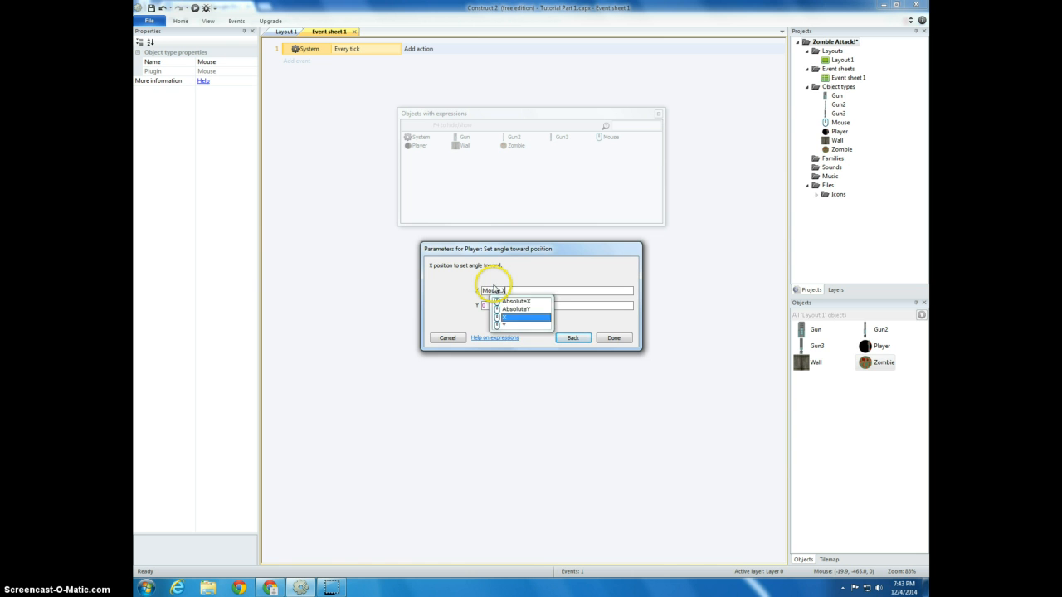
key(Tab)
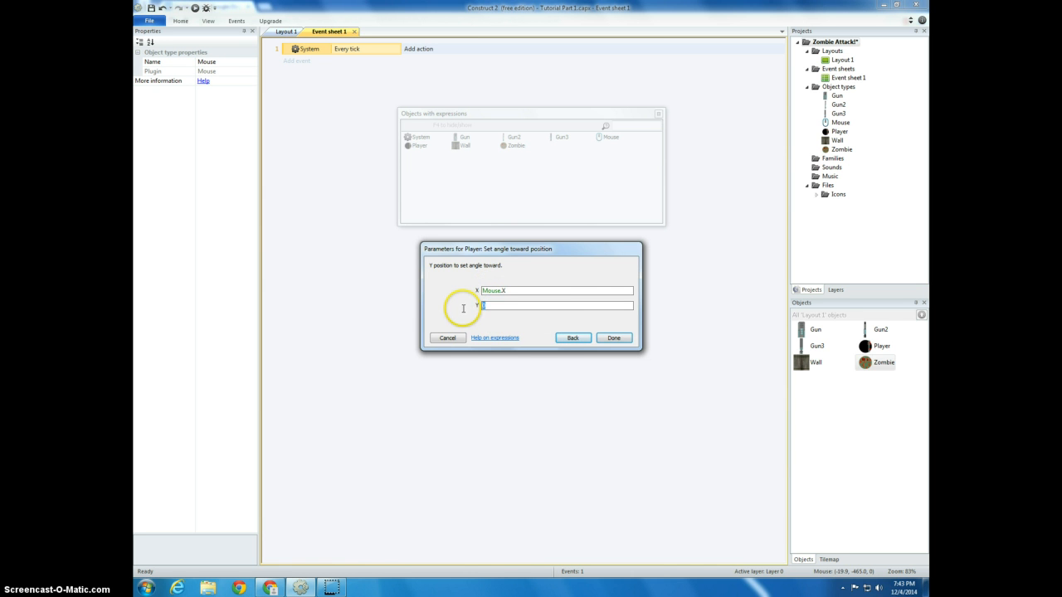
text(Mouse.Y)
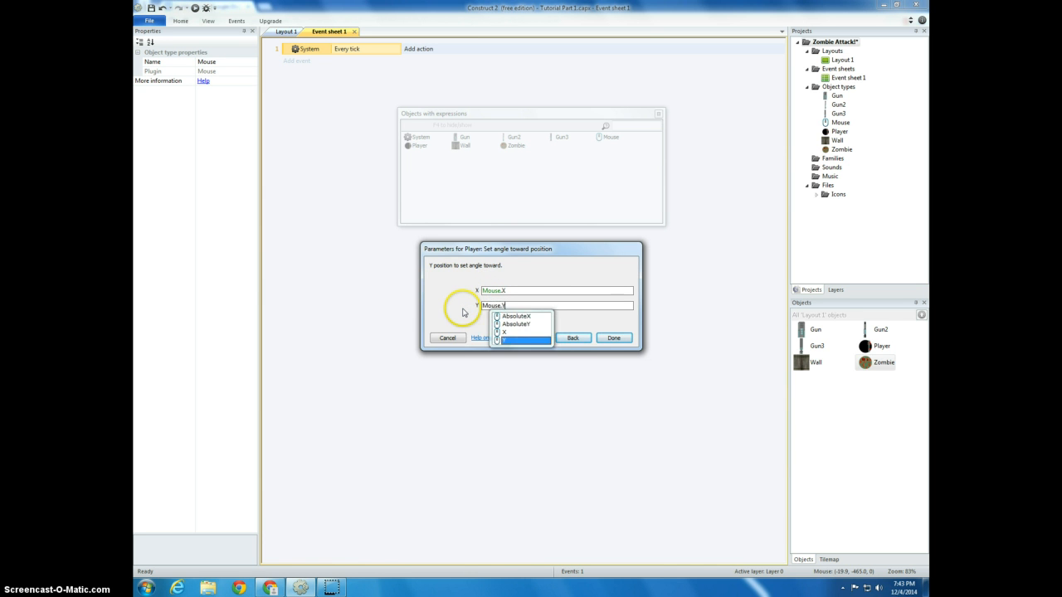
click(463, 312)
click(613, 337)
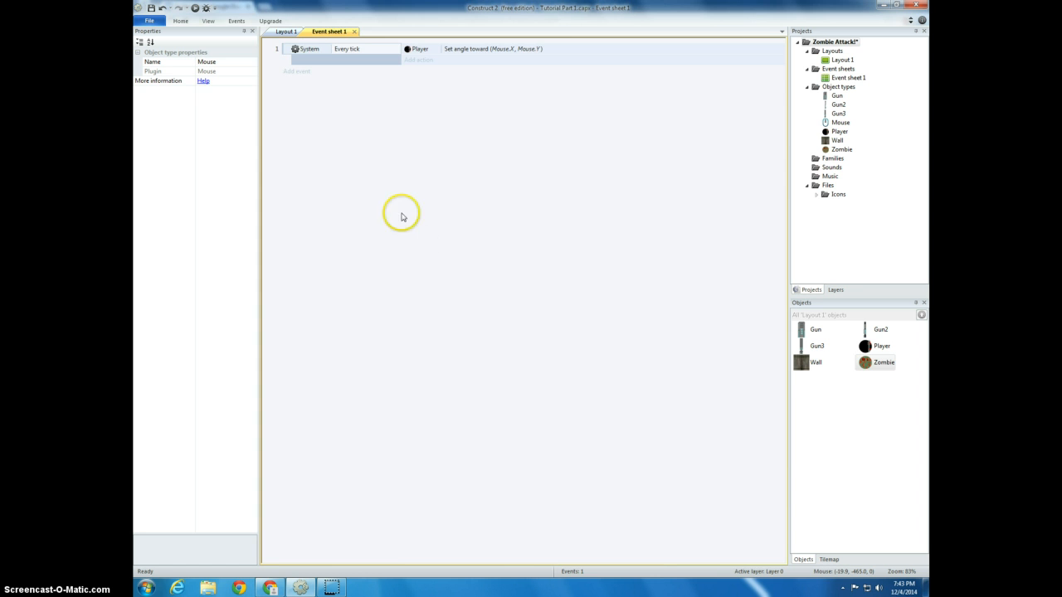
Preview Layout 1 in the browser, test the Player's aiming at the cursor while moving it around, and return to the editor
click(286, 32)
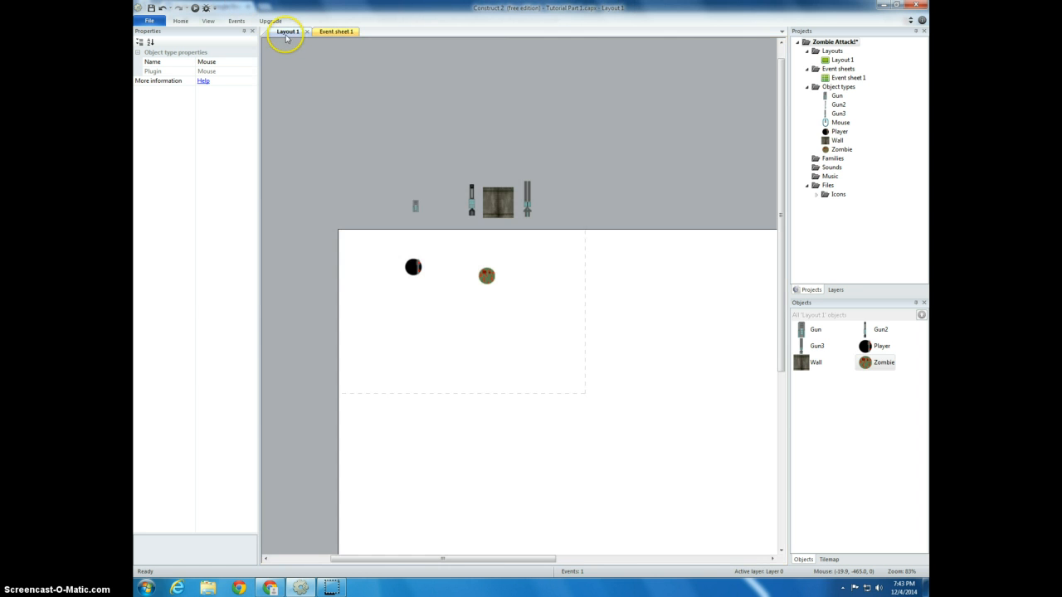
click(196, 9)
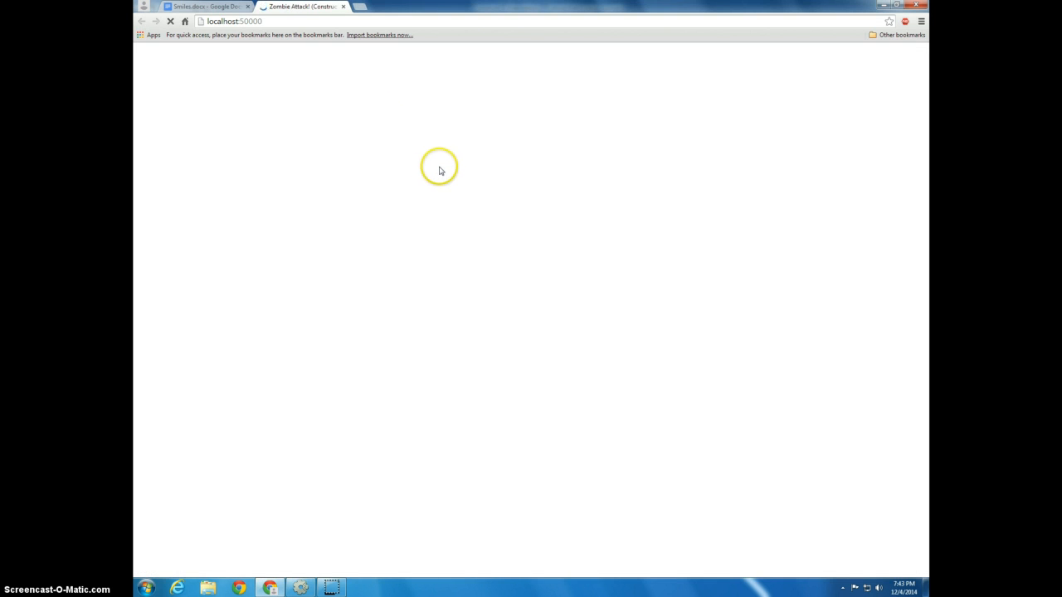
key(Right)
key(Down)
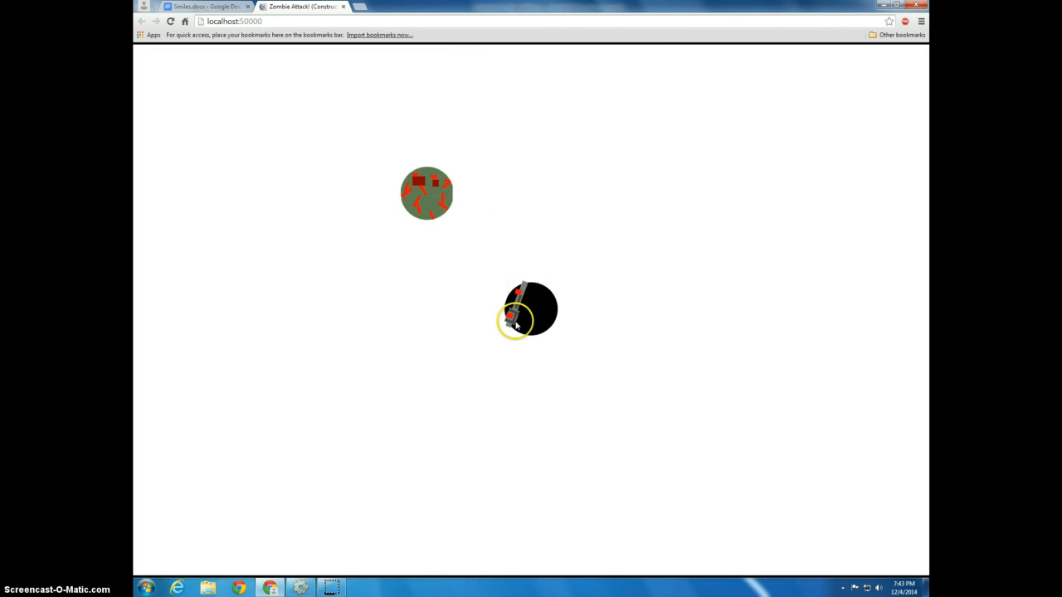
key(Up)
key(Down)
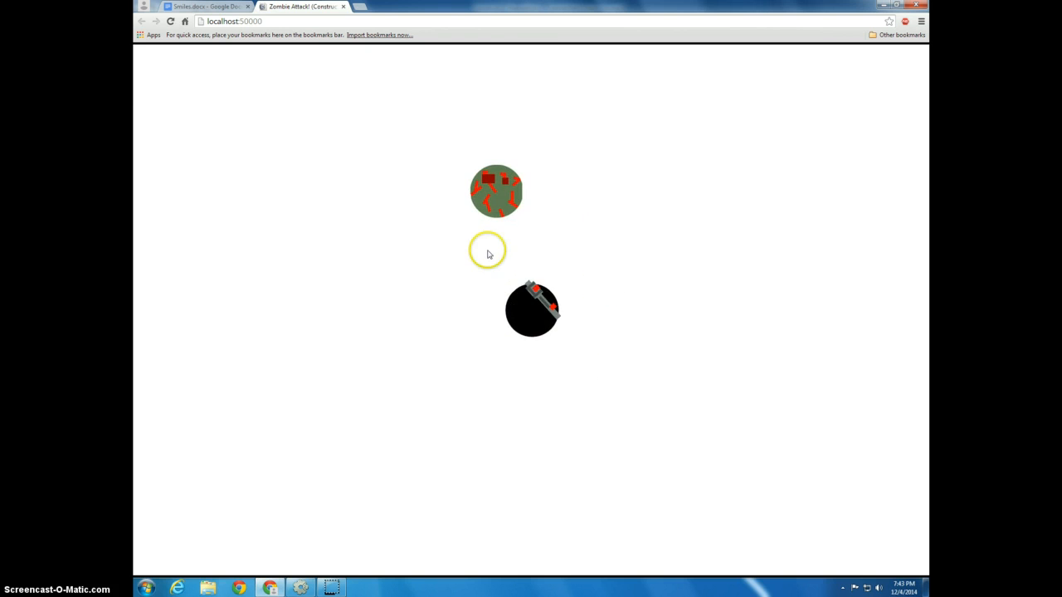
key(Up)
key(Down)
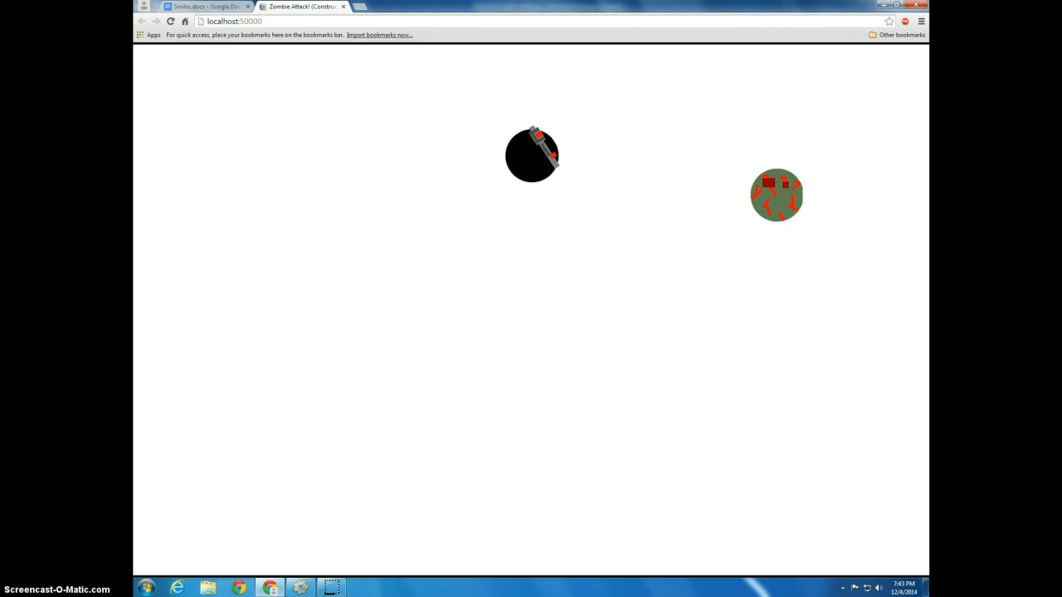
click(344, 7)
key(alt+Tab)
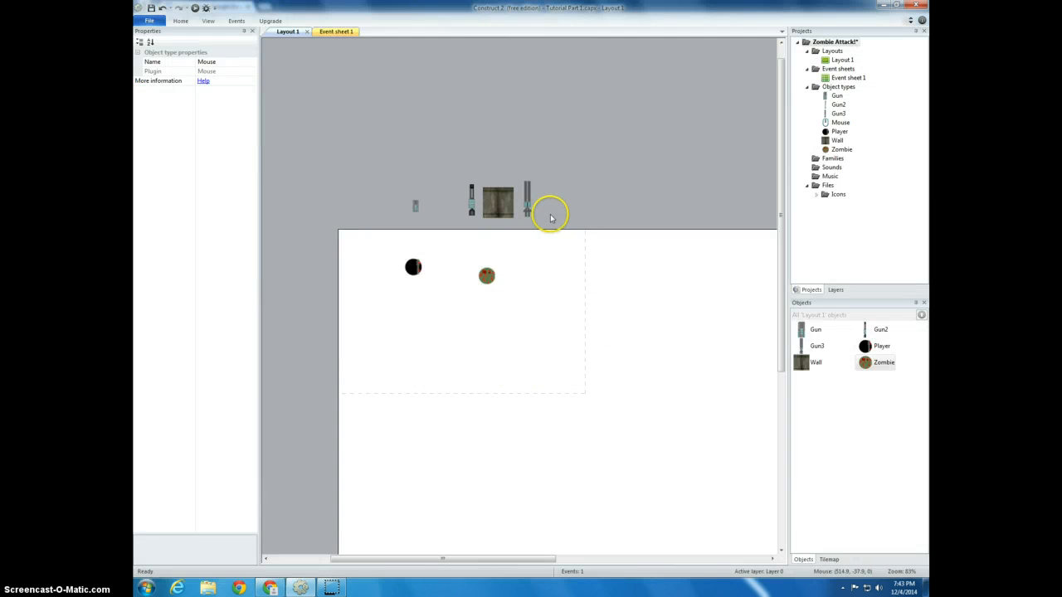
Rotate the Zombie's sprite image 90 degrees clockwise so its eyes face right, and close the image editor
double_click(486, 275)
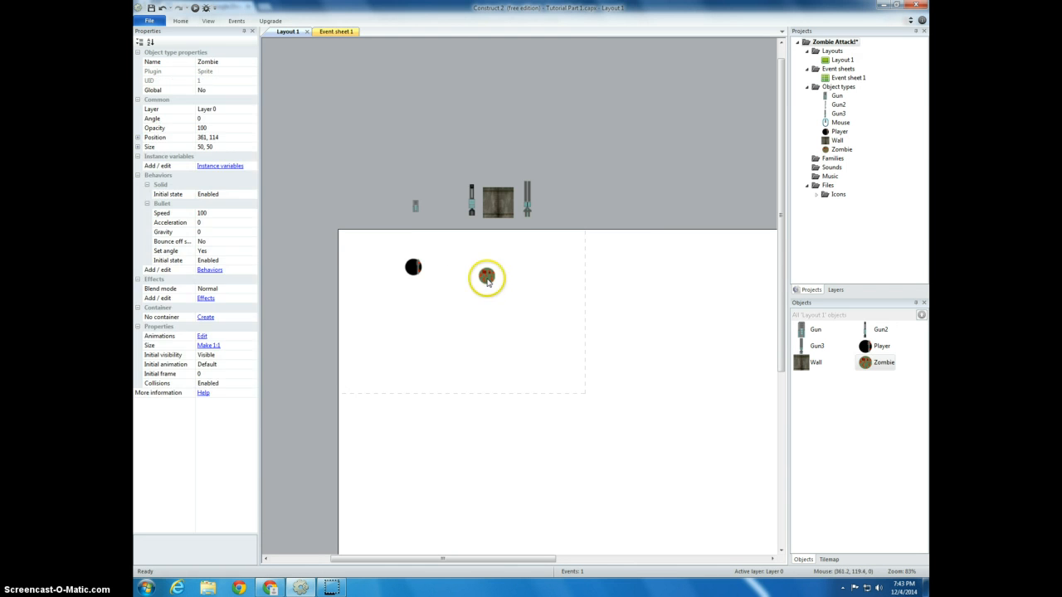
click(559, 213)
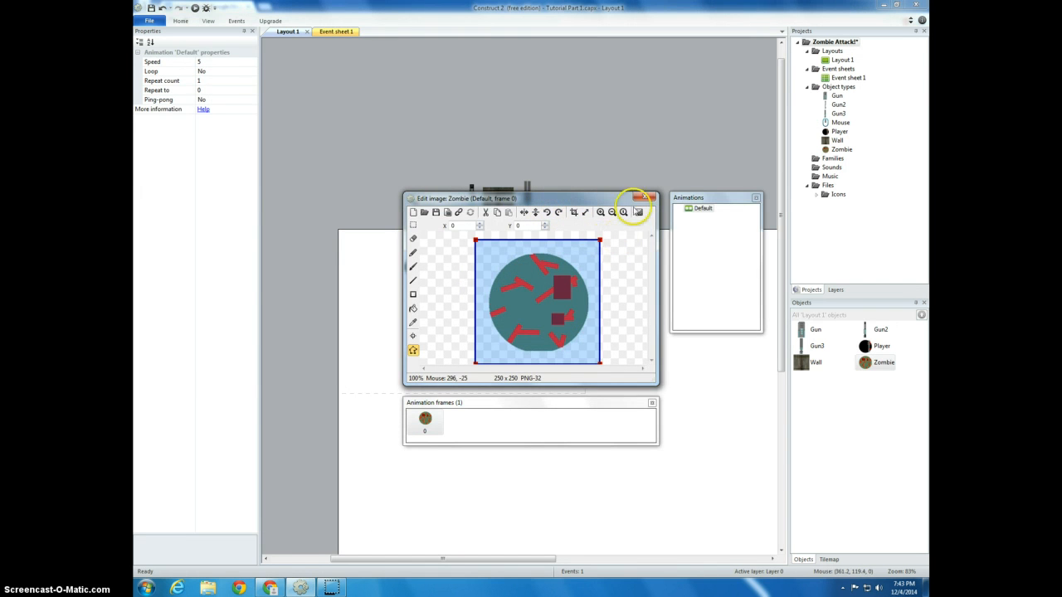
click(650, 197)
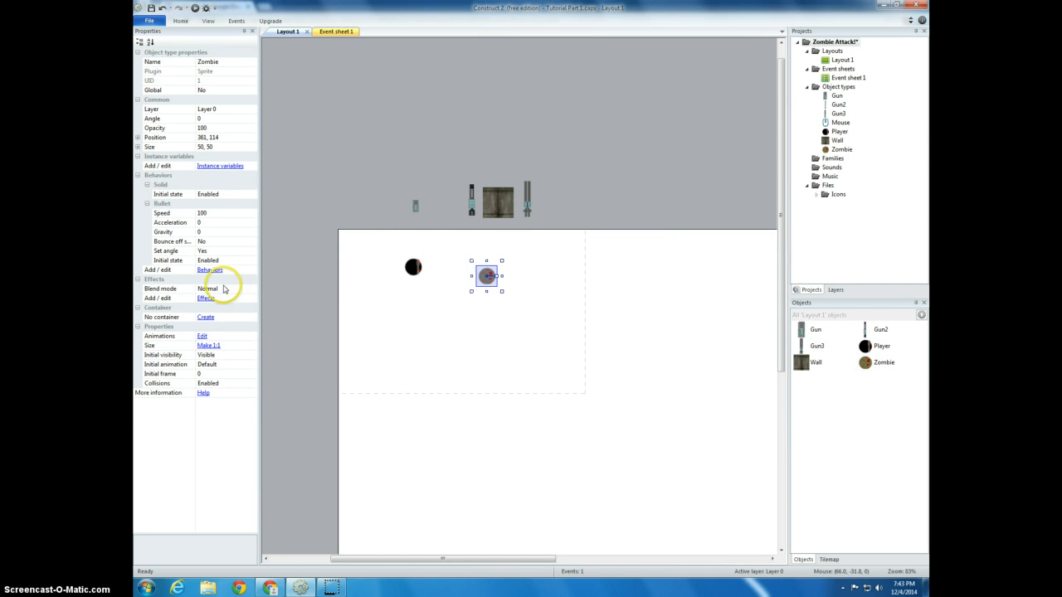
Add the Turret behavior to the Zombie and close its behaviors list
right_click(863, 367)
click(871, 407)
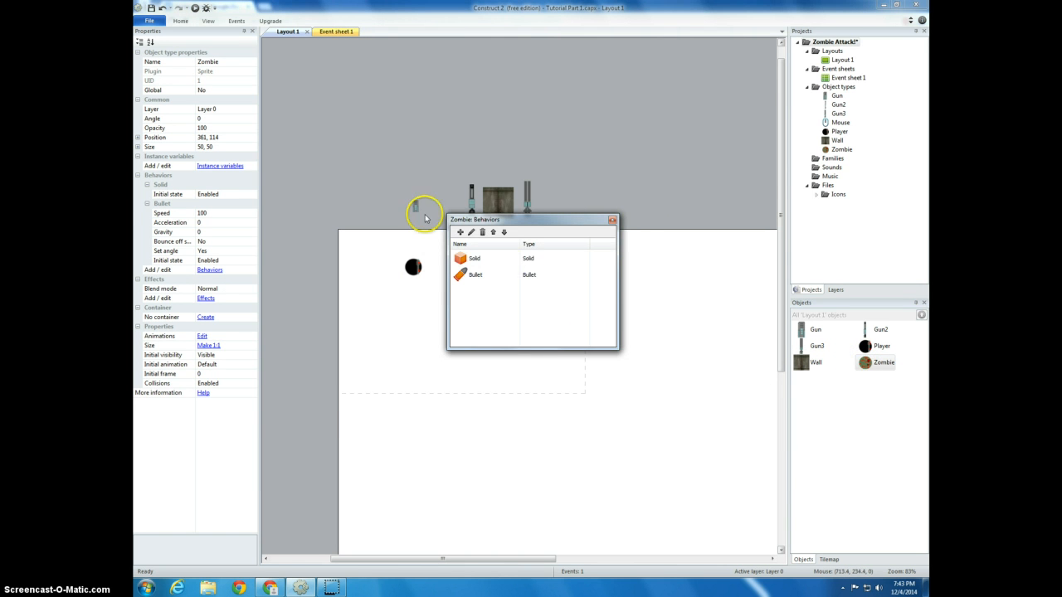
click(460, 233)
drag(635, 277, 641, 352)
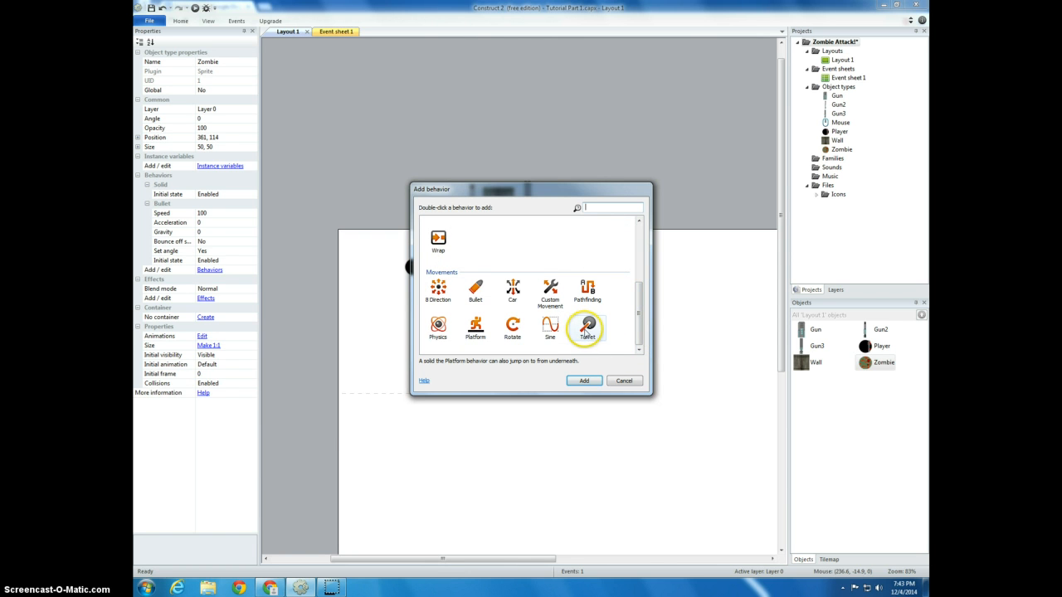
double_click(588, 328)
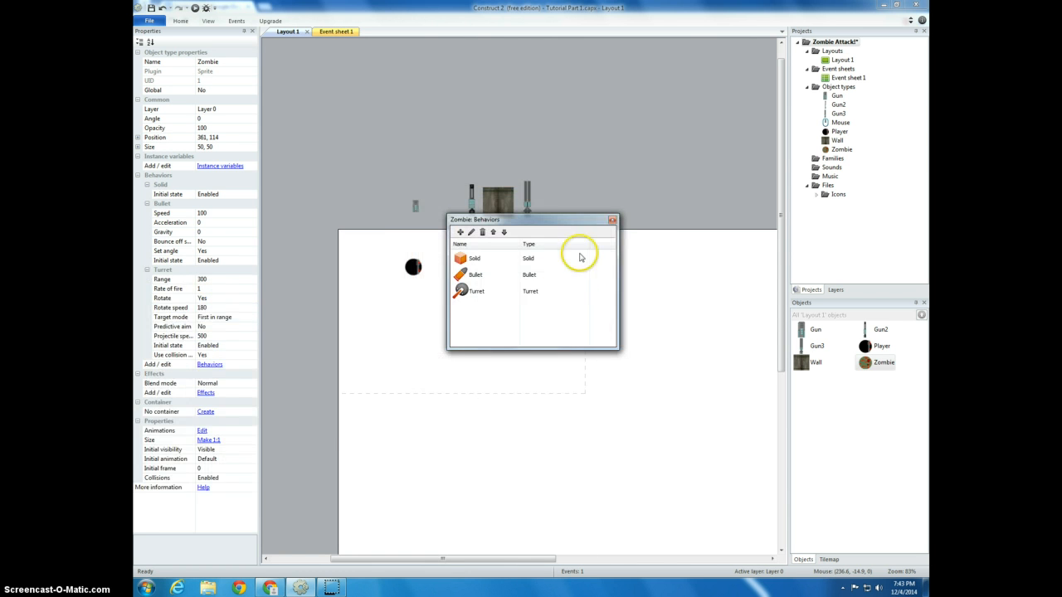
click(612, 221)
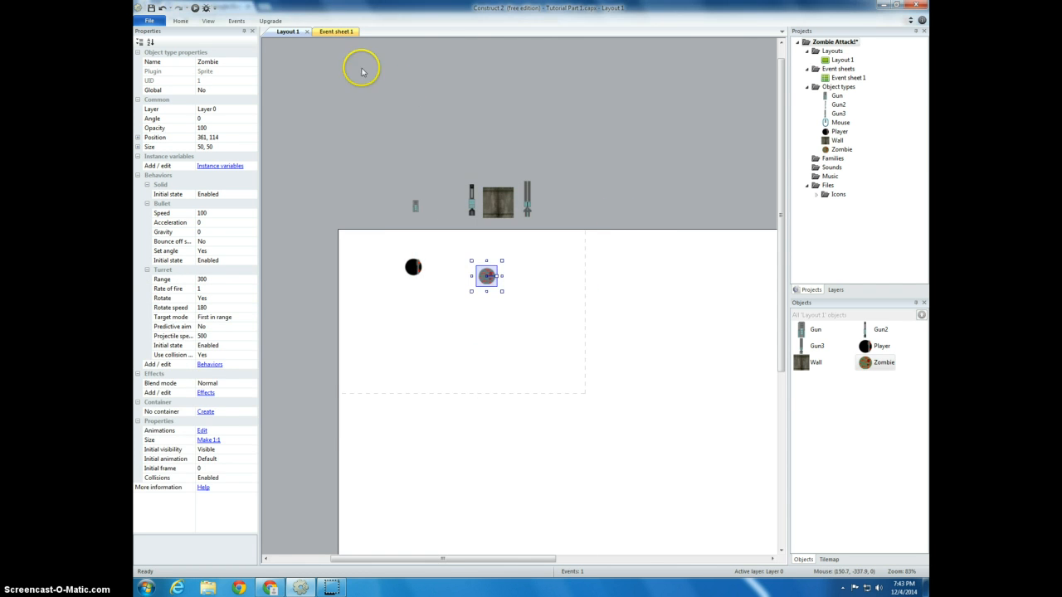
Give the "Every tick" event in Event sheet 1 a Zombie Turret action "Acquire target" with Player as the target
click(332, 31)
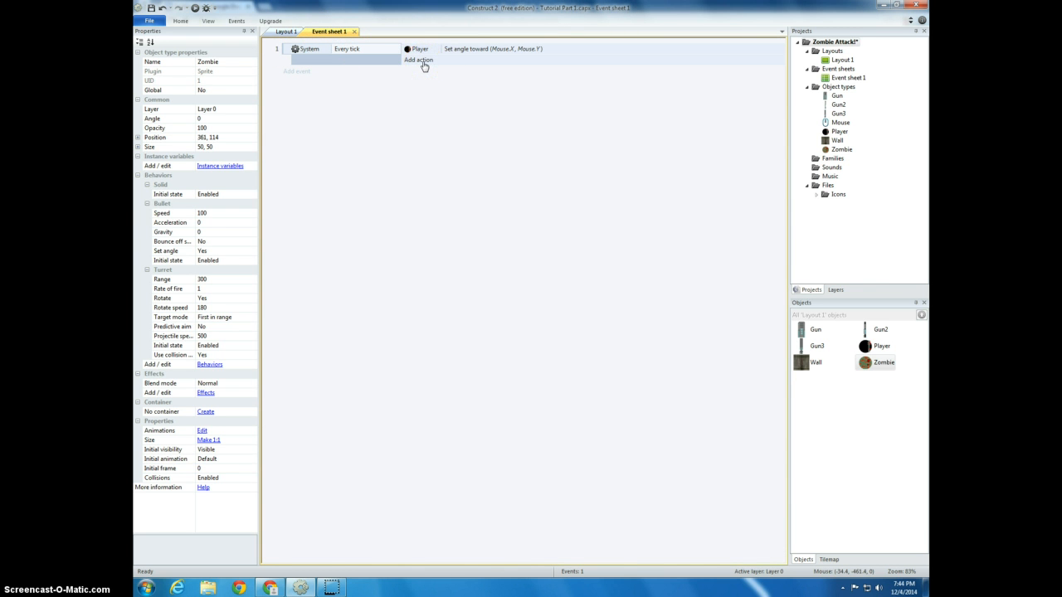
click(419, 61)
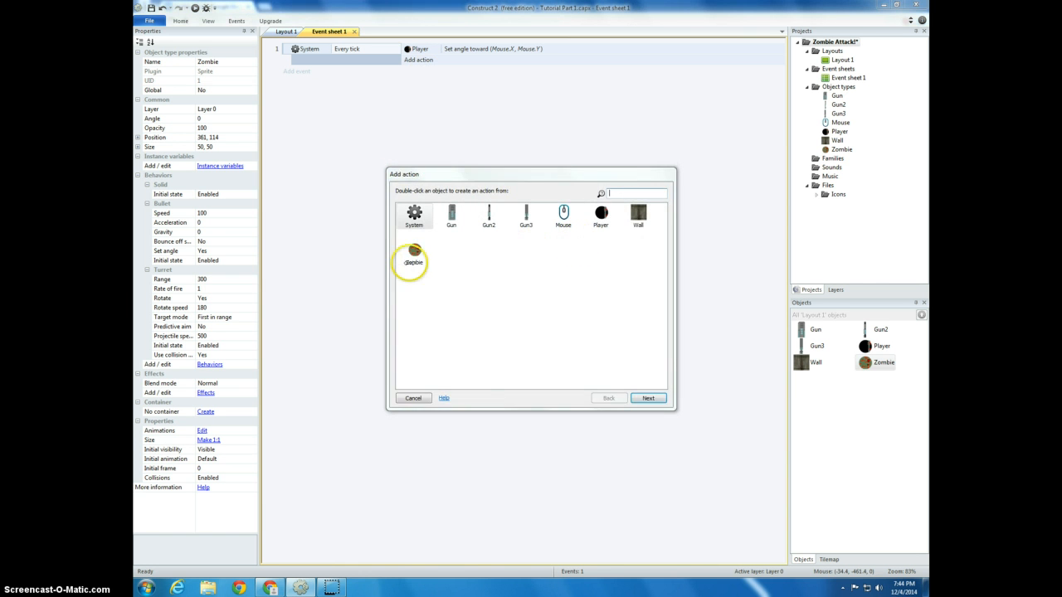
double_click(415, 255)
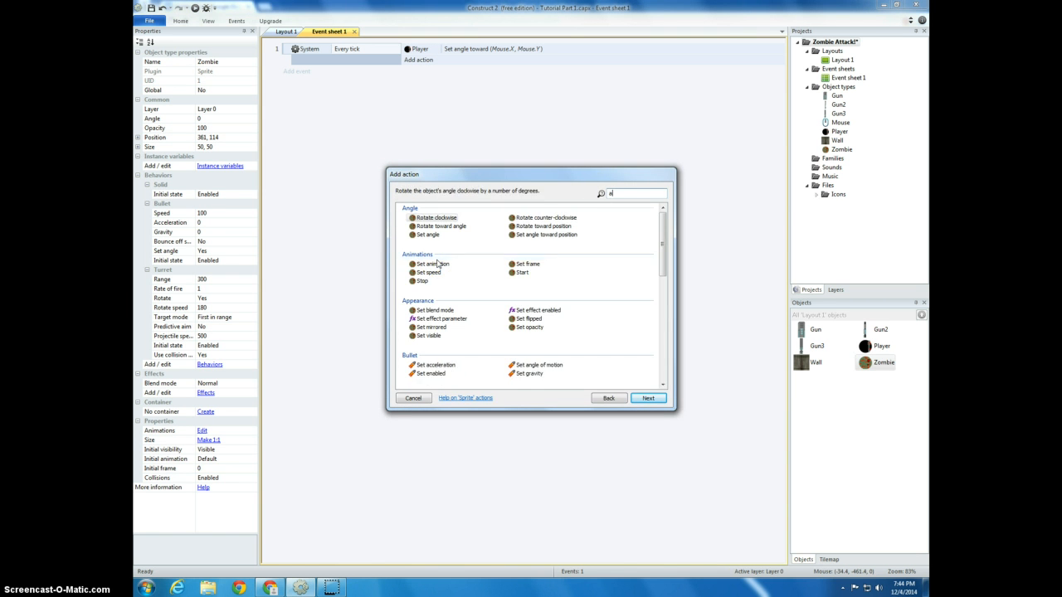
text(acq)
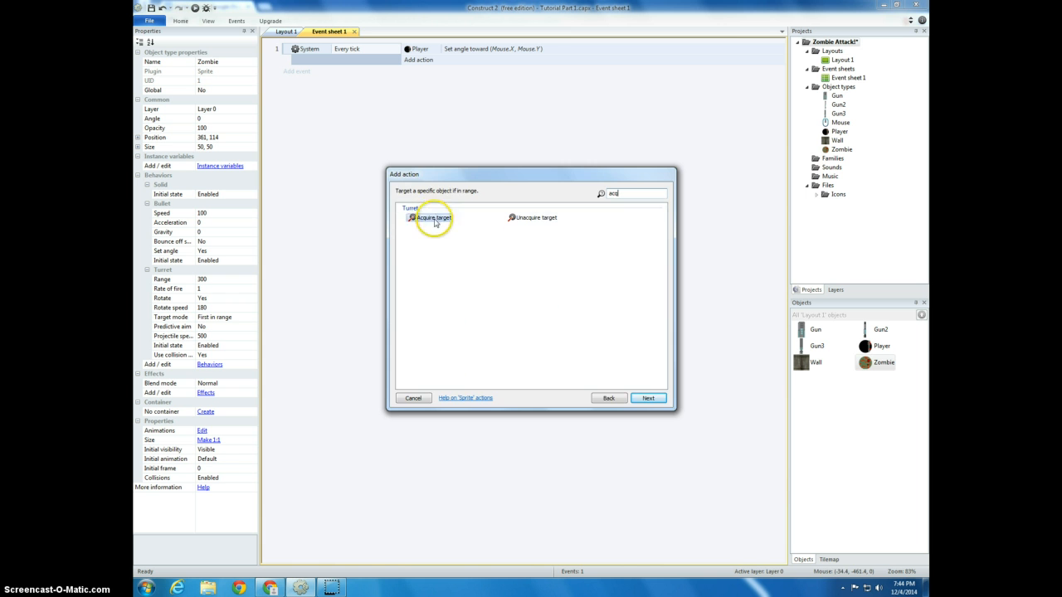
double_click(431, 219)
click(542, 293)
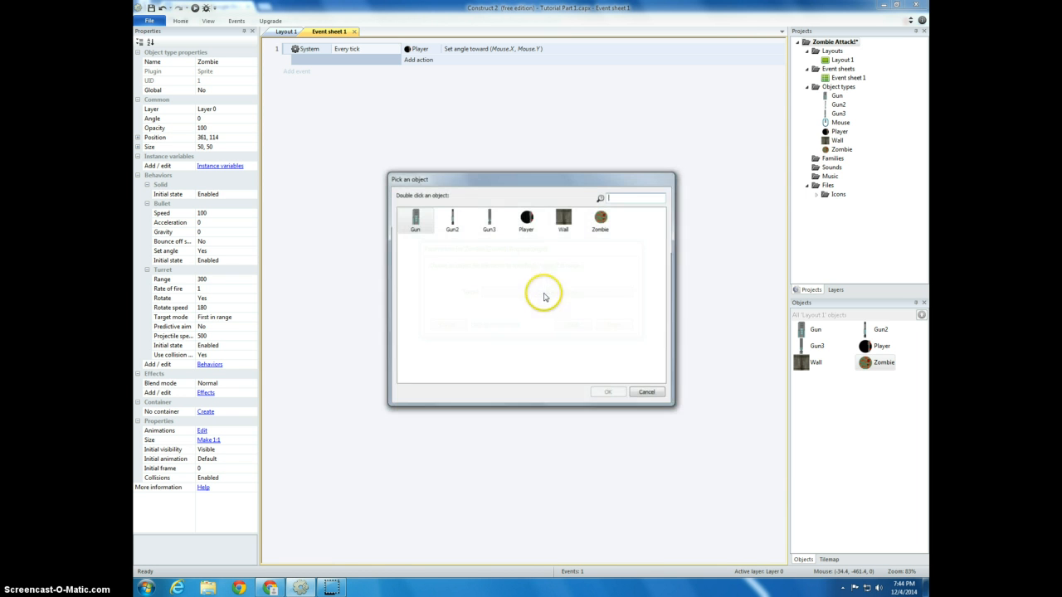
double_click(526, 217)
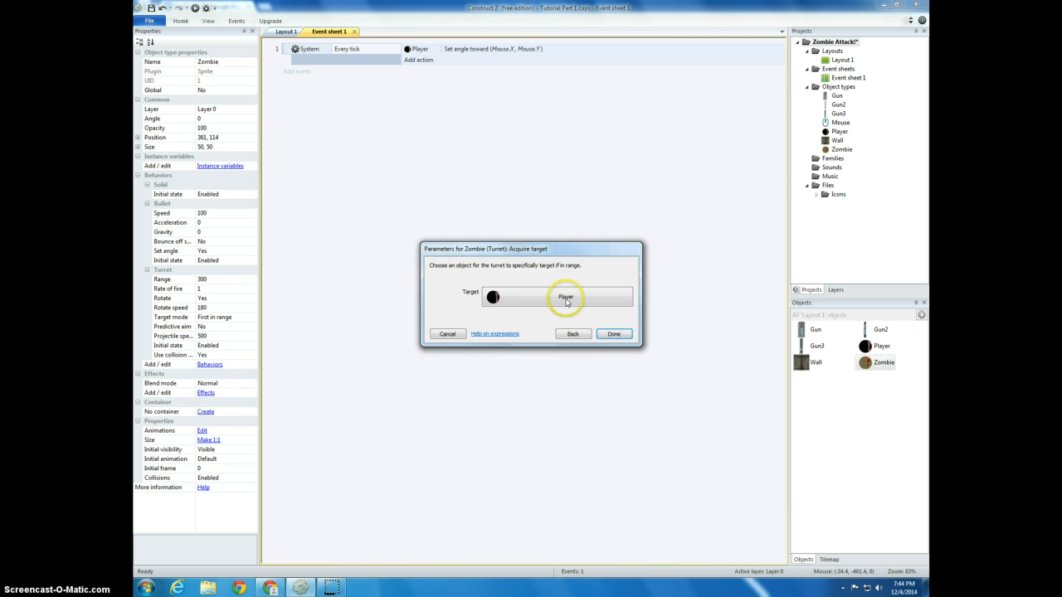
click(612, 333)
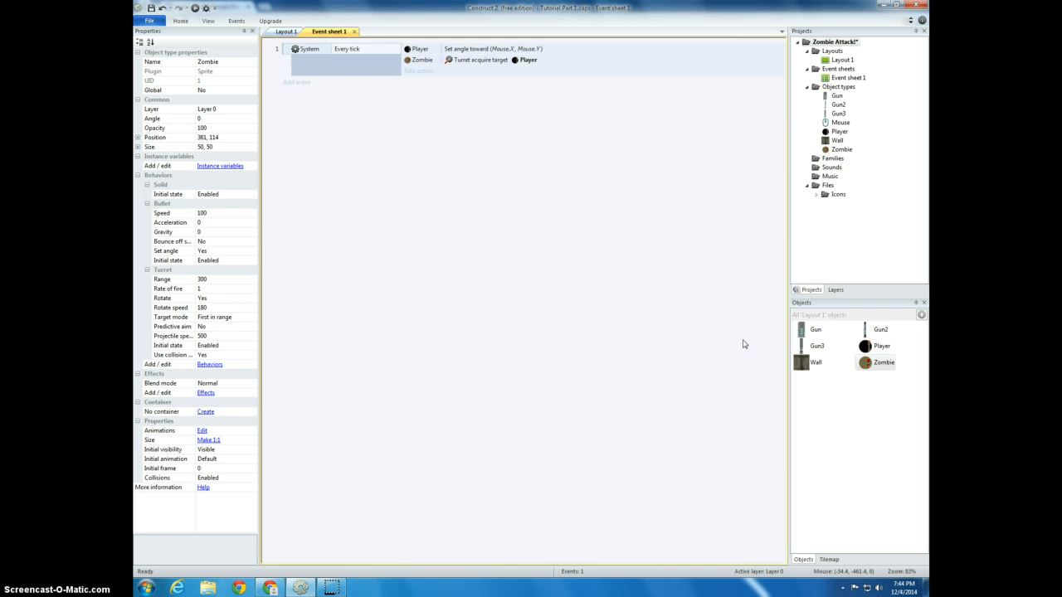
Preview Layout 1 in the browser, move the Player around to test the Zombie's chasing, and return to the editor
click(279, 32)
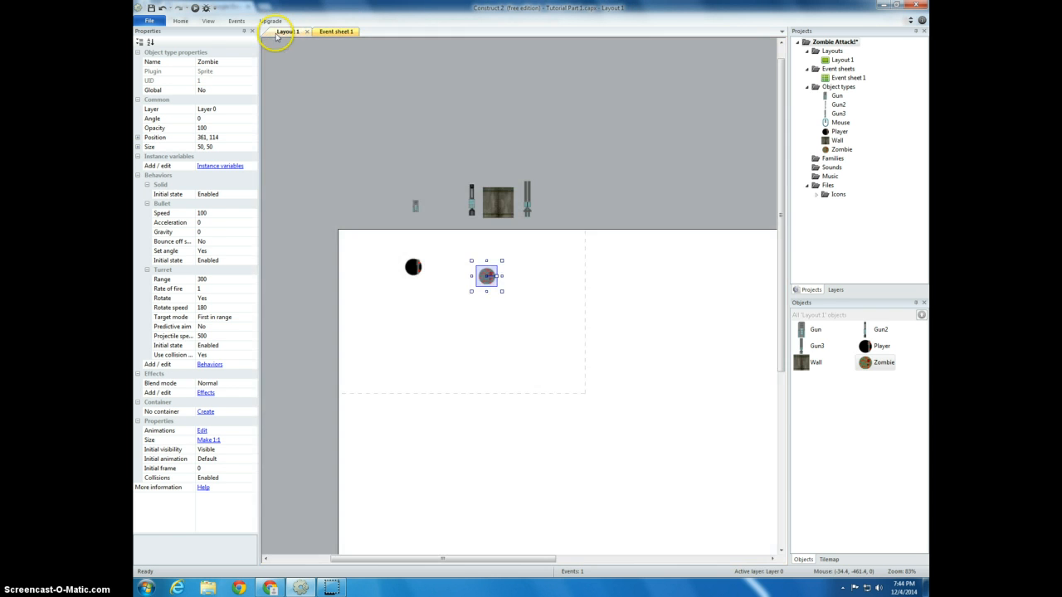
click(193, 7)
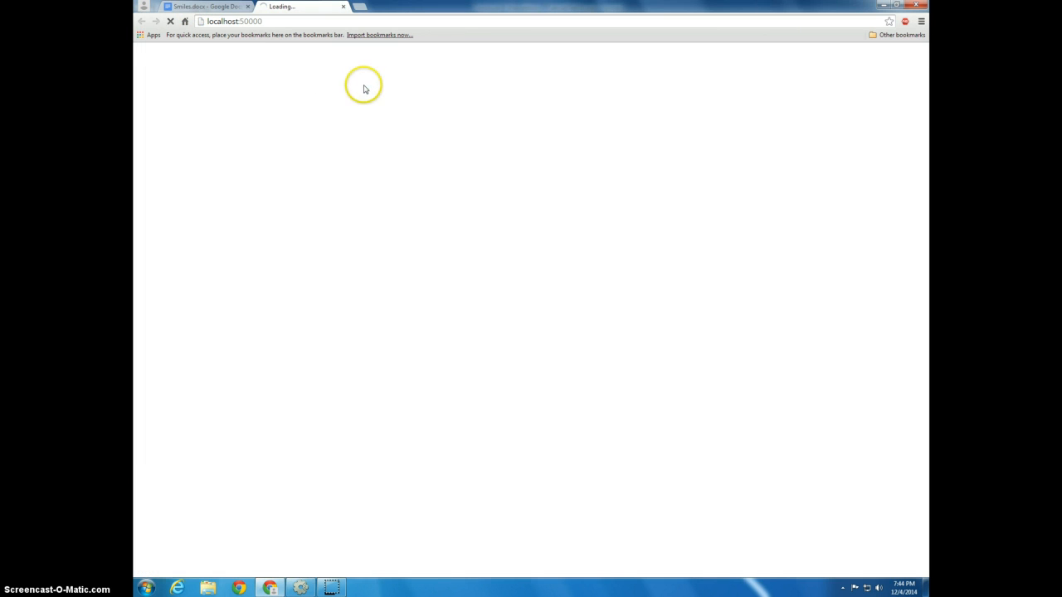
key(Right)
key(Down)
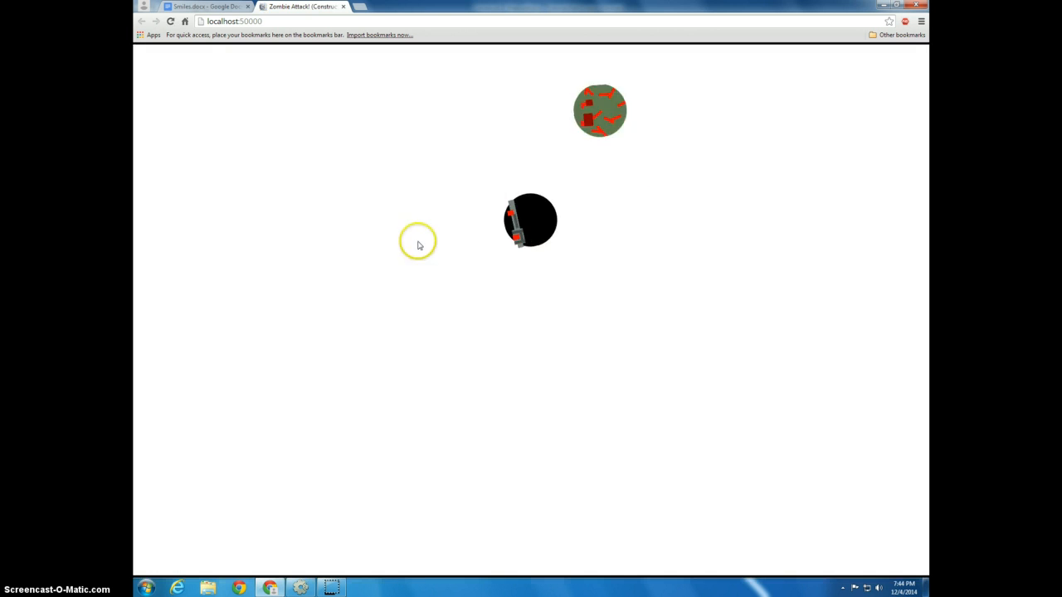
key(Down)
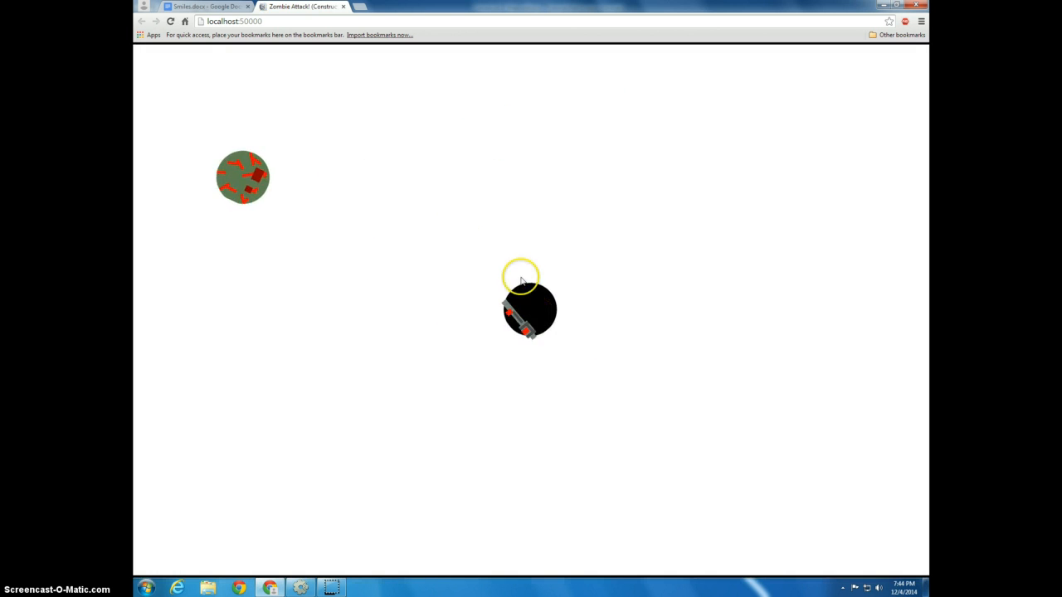
key(Up)
key(Down)
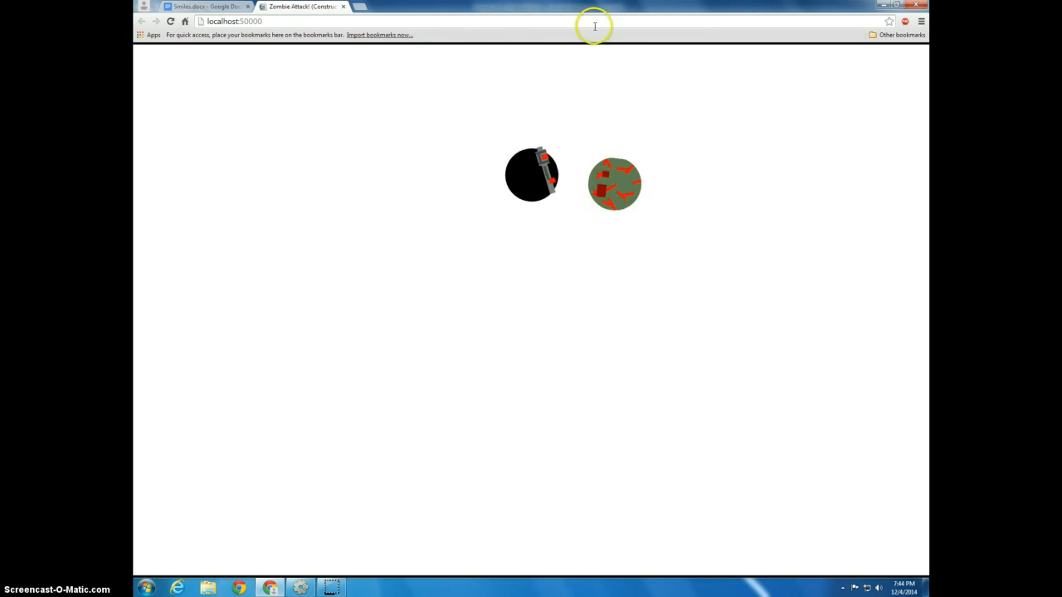
key(Down)
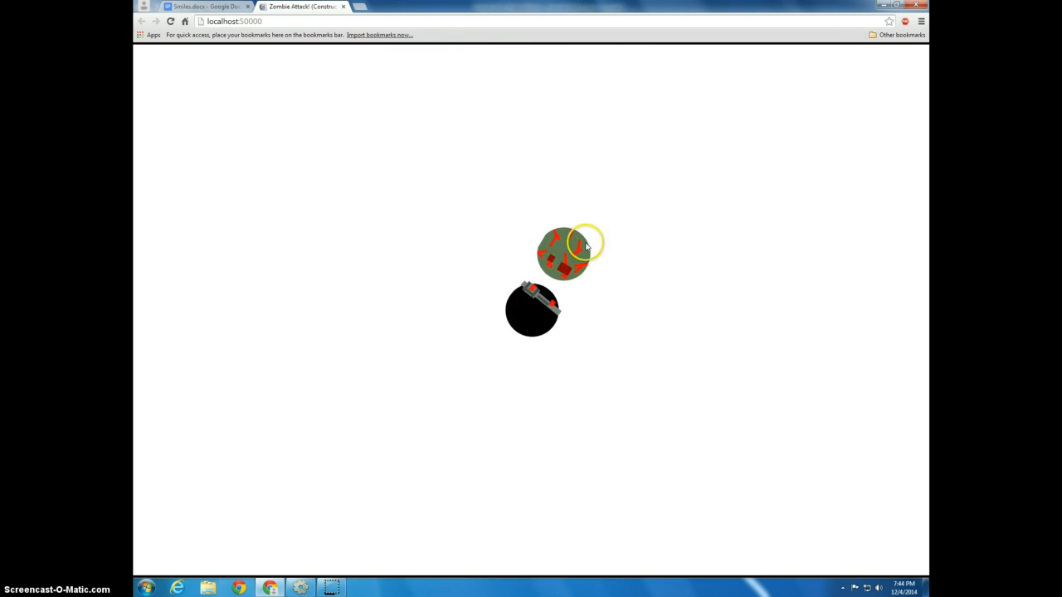
key(Left)
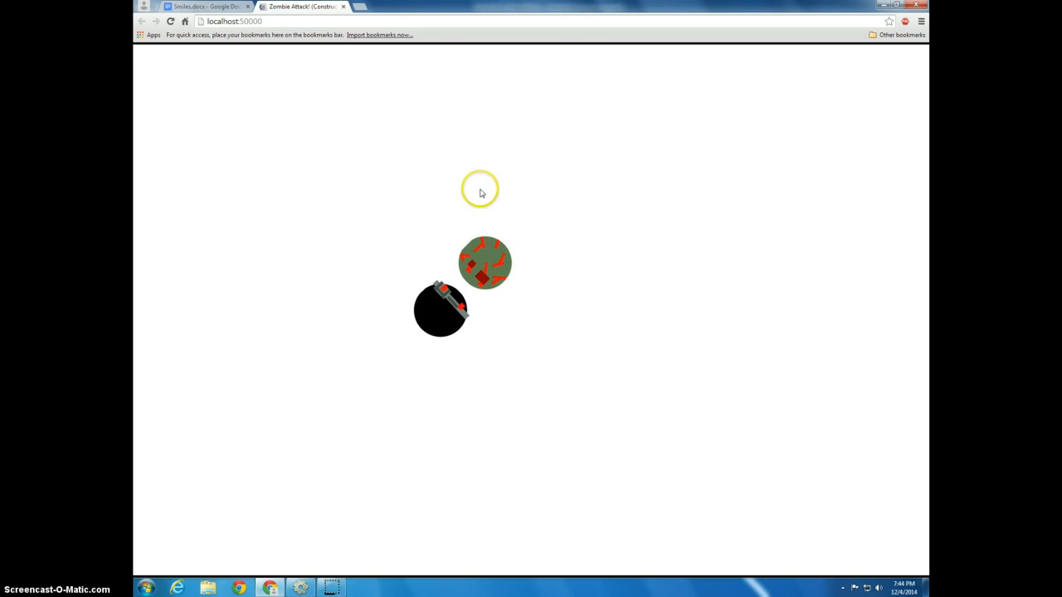
click(344, 6)
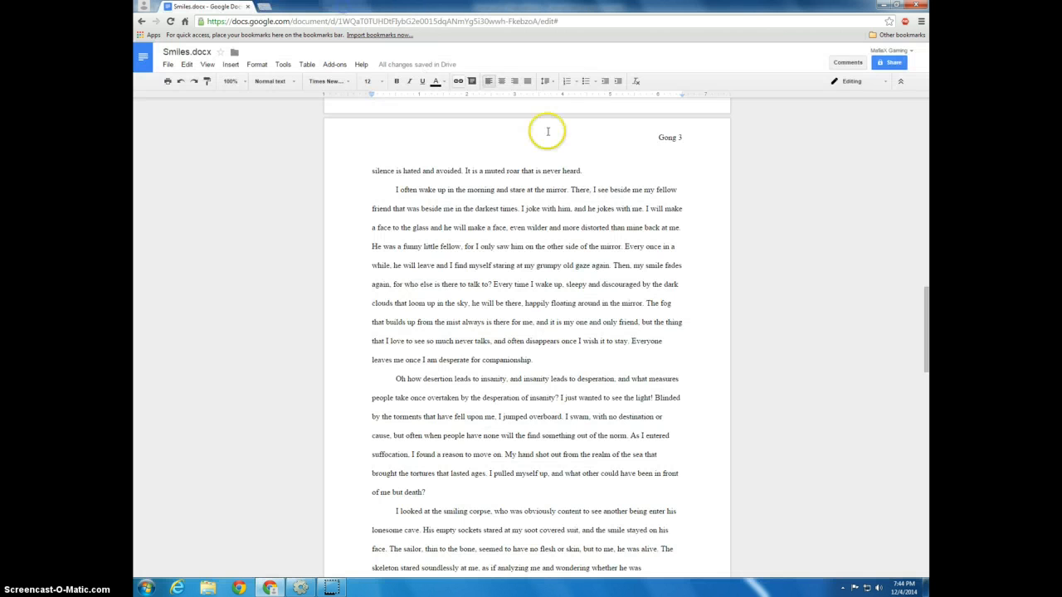
key(alt+Tab)
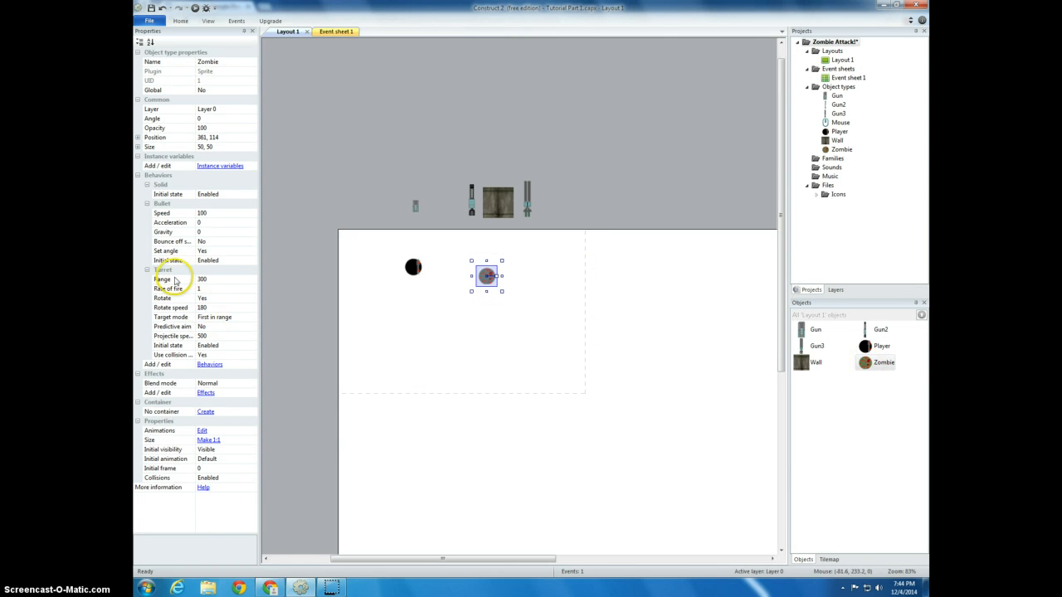
Set the Zombie's Turret rotate speed to 750 and its range to 450
click(873, 365)
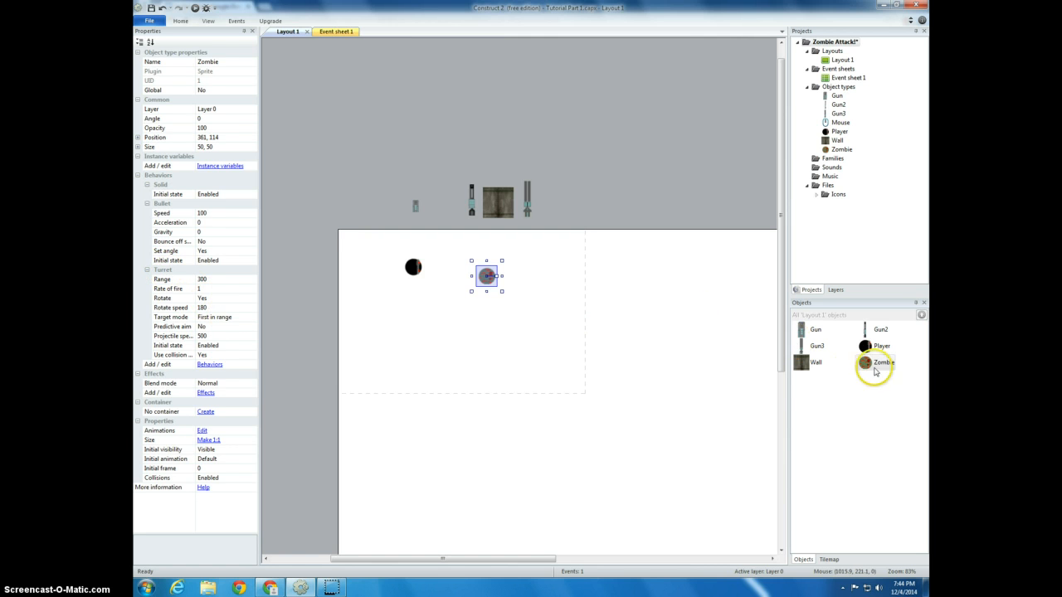
click(206, 309)
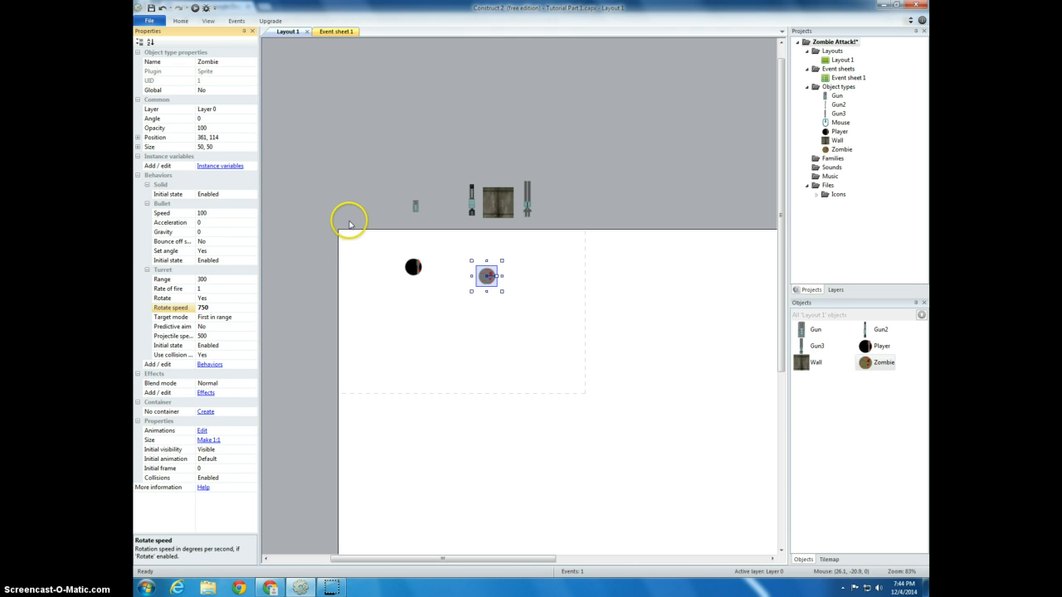
click(224, 282)
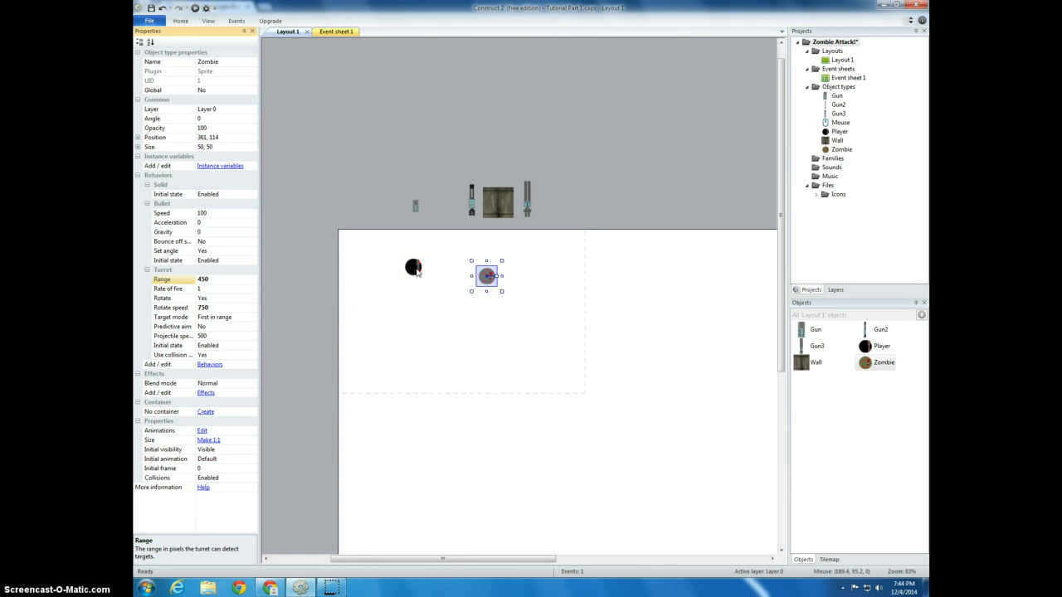
Reshape the Player's collision polygon to follow the outline of its round body, and close the image editor
double_click(417, 272)
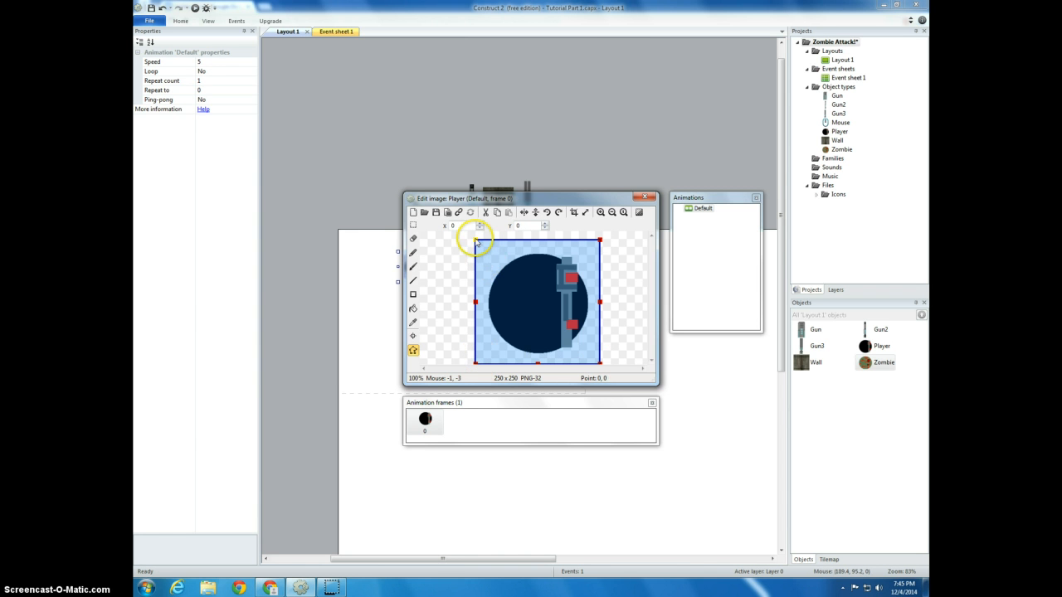
drag(537, 241, 538, 250)
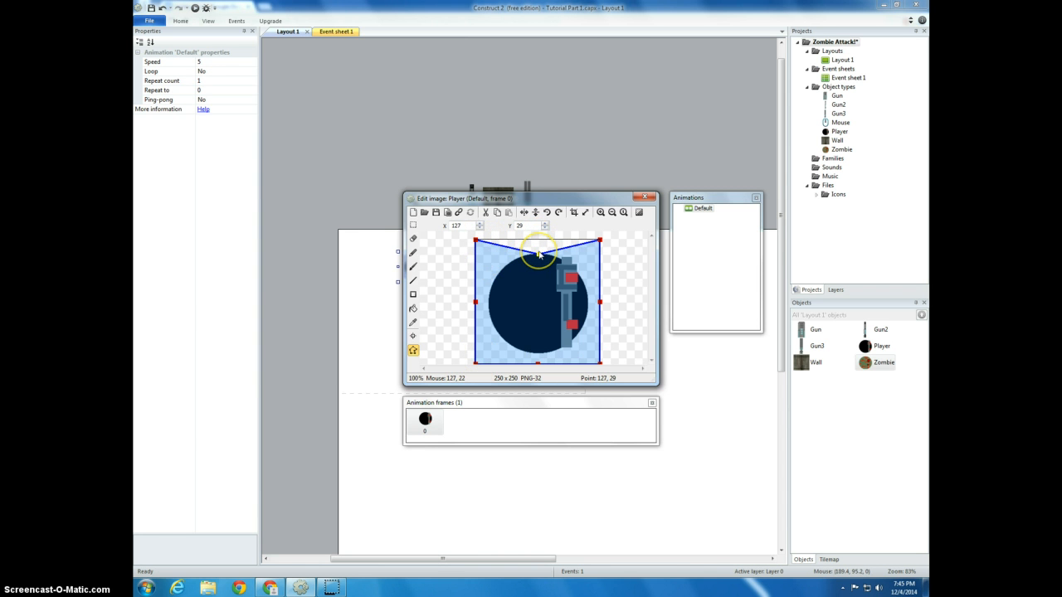
drag(600, 239, 572, 258)
drag(600, 301, 592, 302)
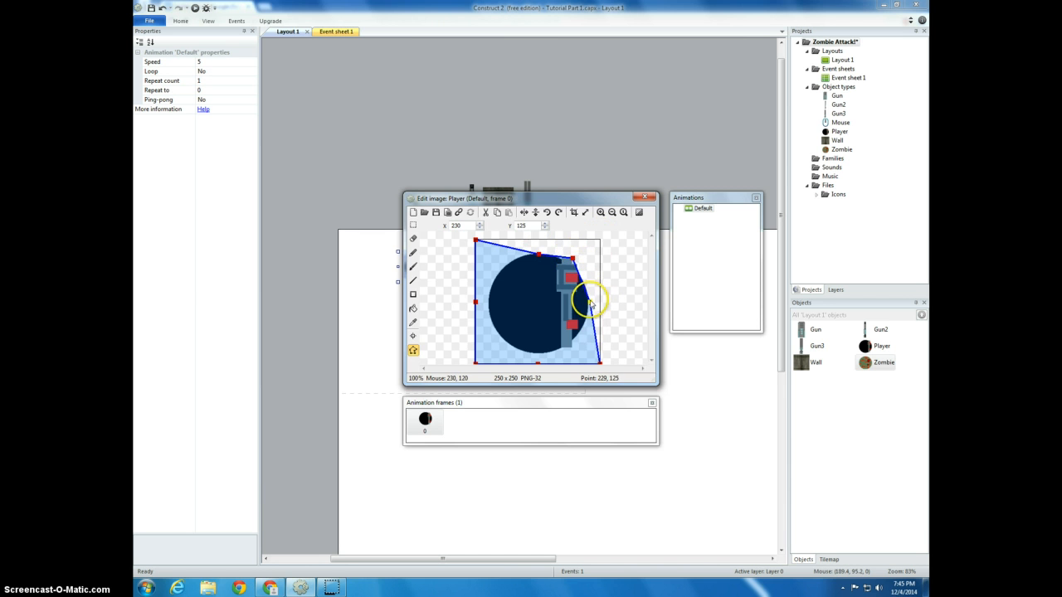
drag(600, 363, 538, 356)
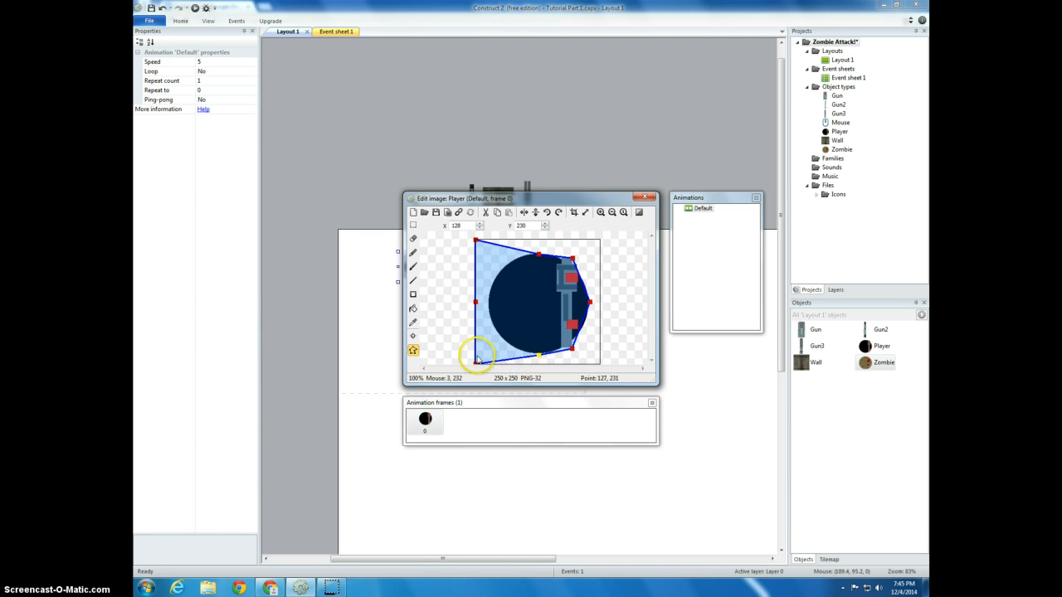
drag(476, 365, 506, 342)
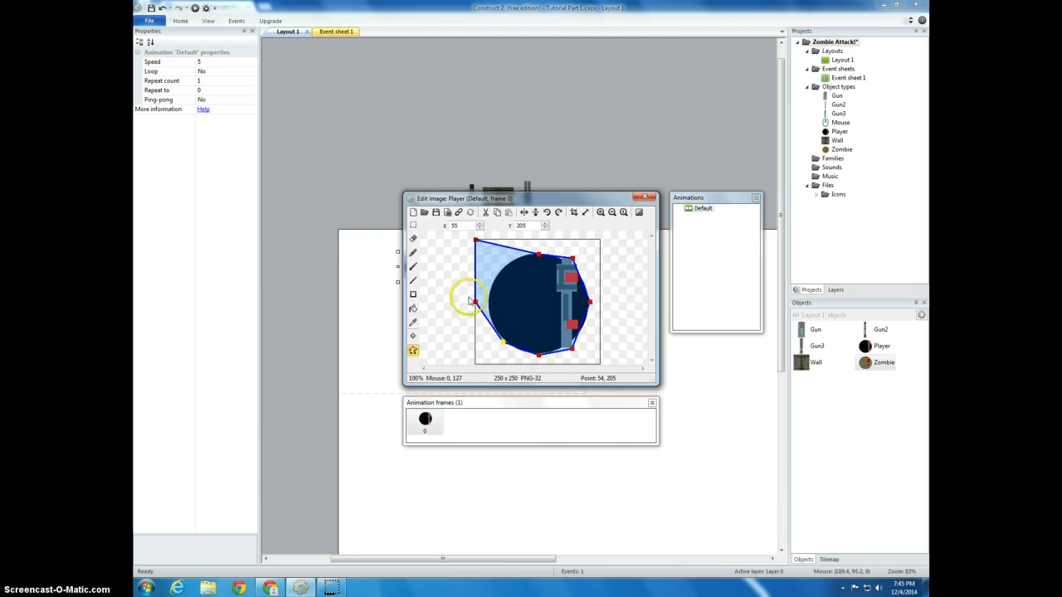
drag(474, 302, 487, 306)
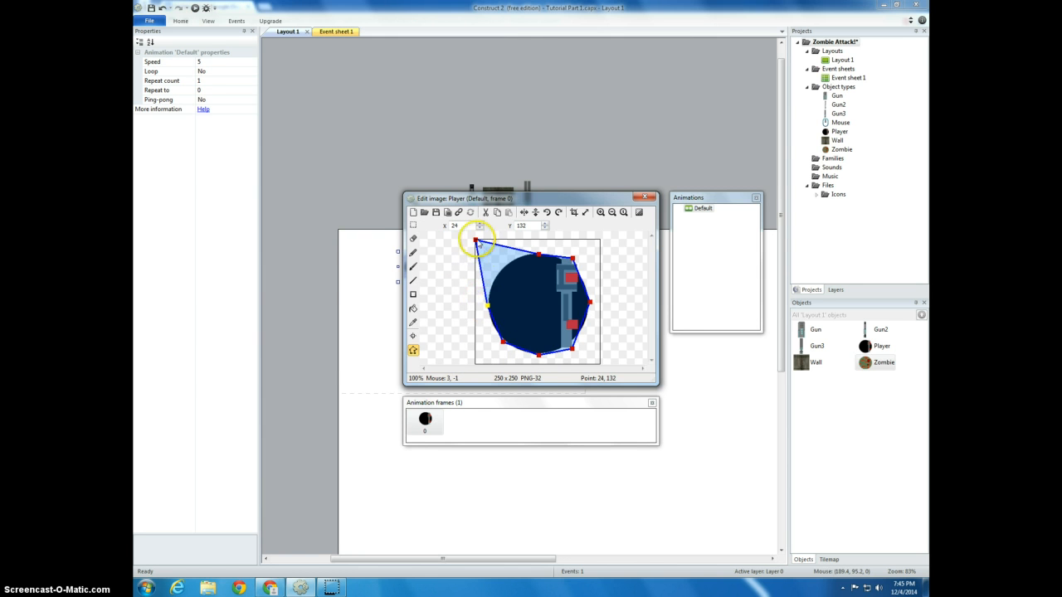
drag(477, 241, 503, 267)
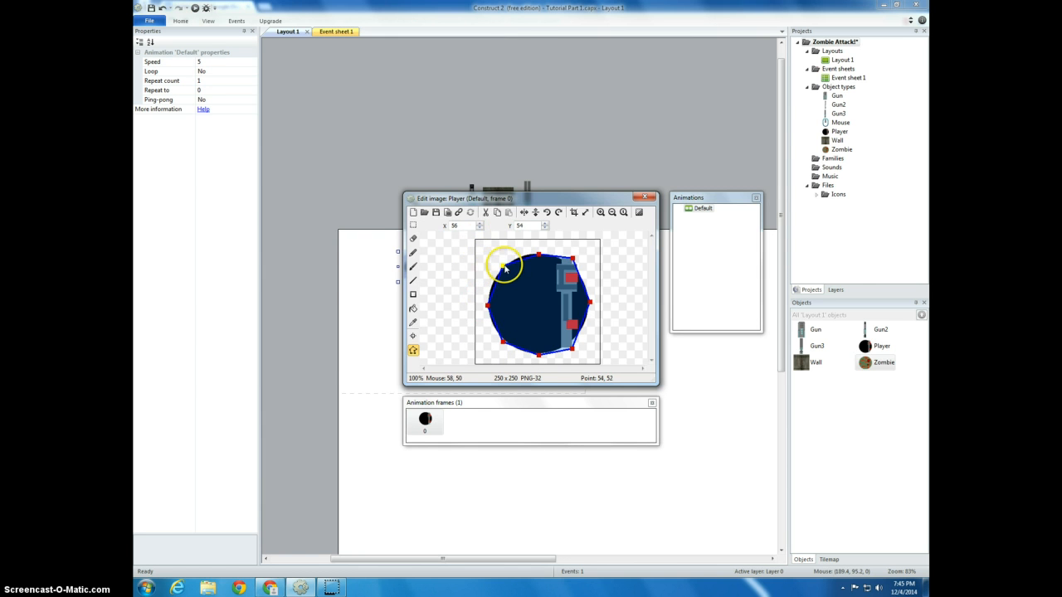
click(649, 198)
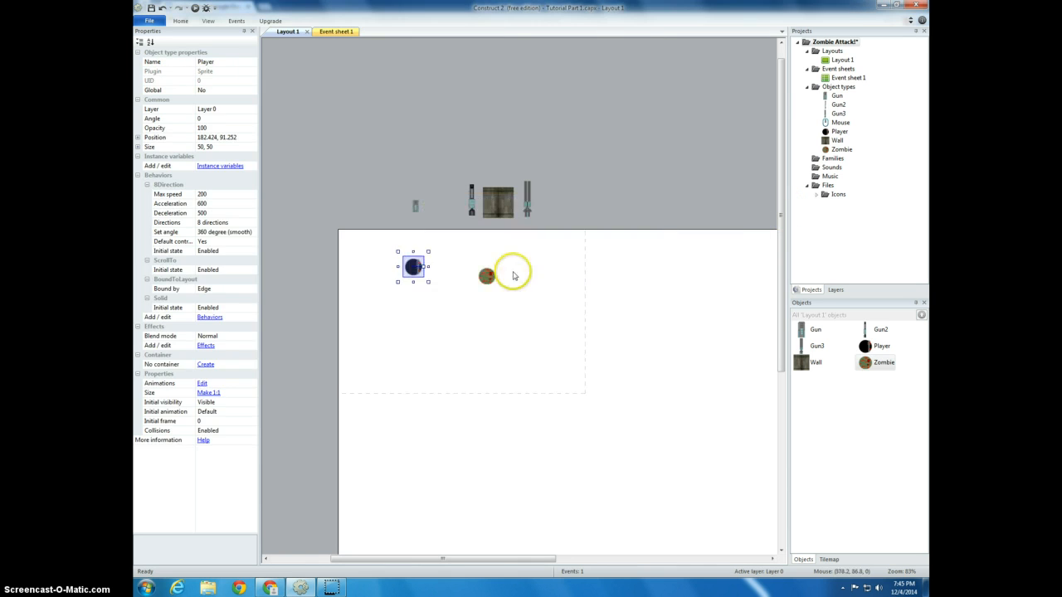
Reshape the Zombie's collision polygon to follow the outline of its round body, and close the image editor
double_click(486, 277)
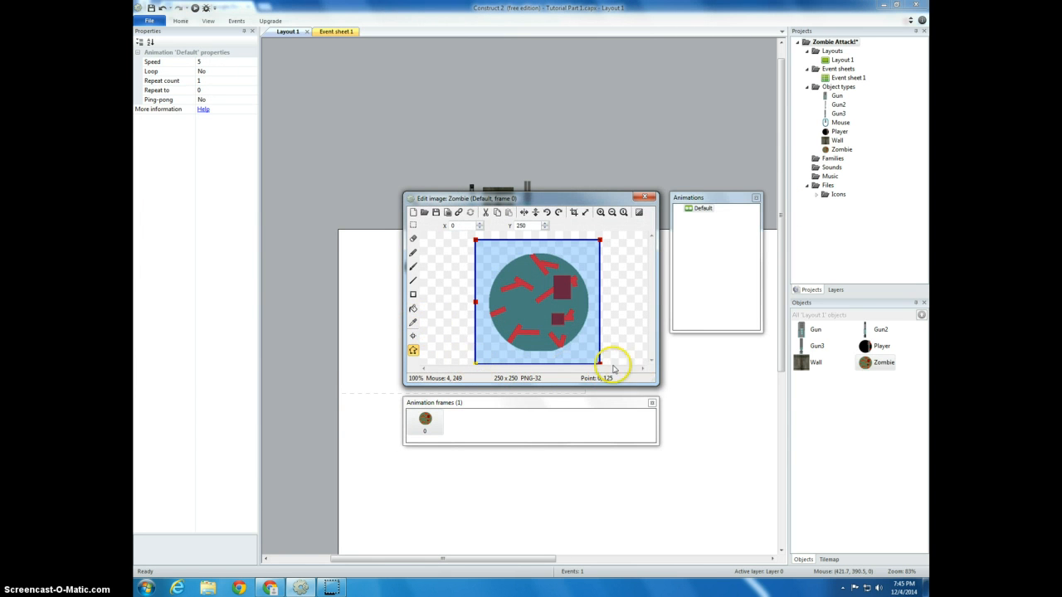
click(599, 364)
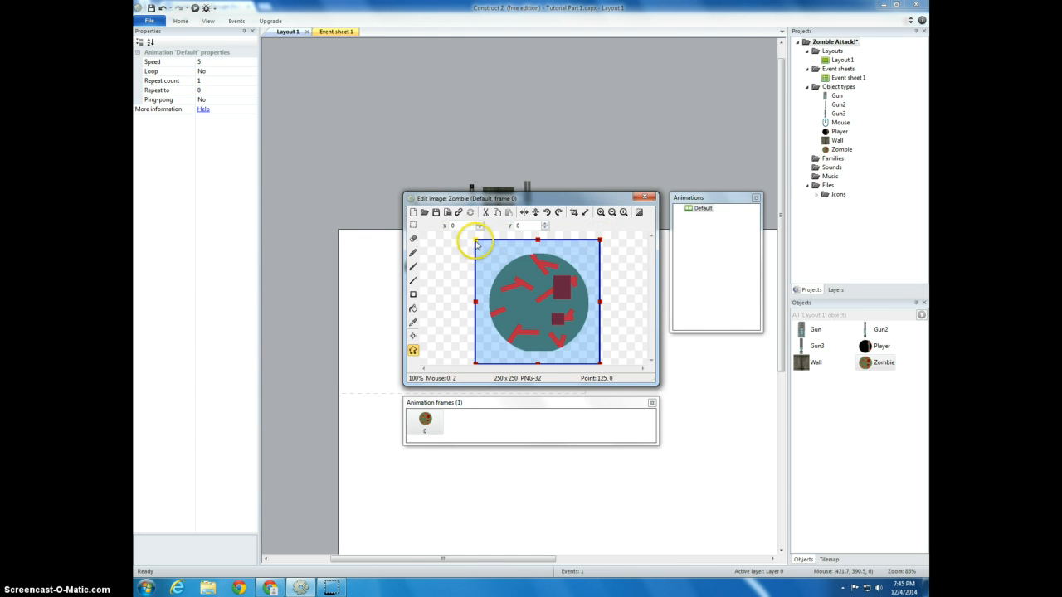
drag(477, 244, 498, 271)
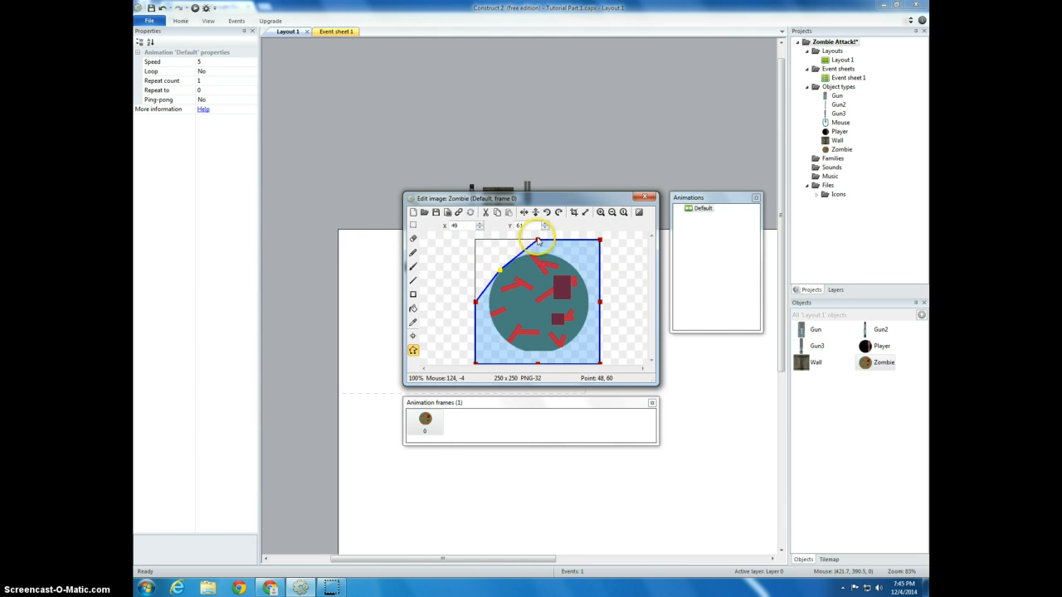
drag(537, 241, 576, 267)
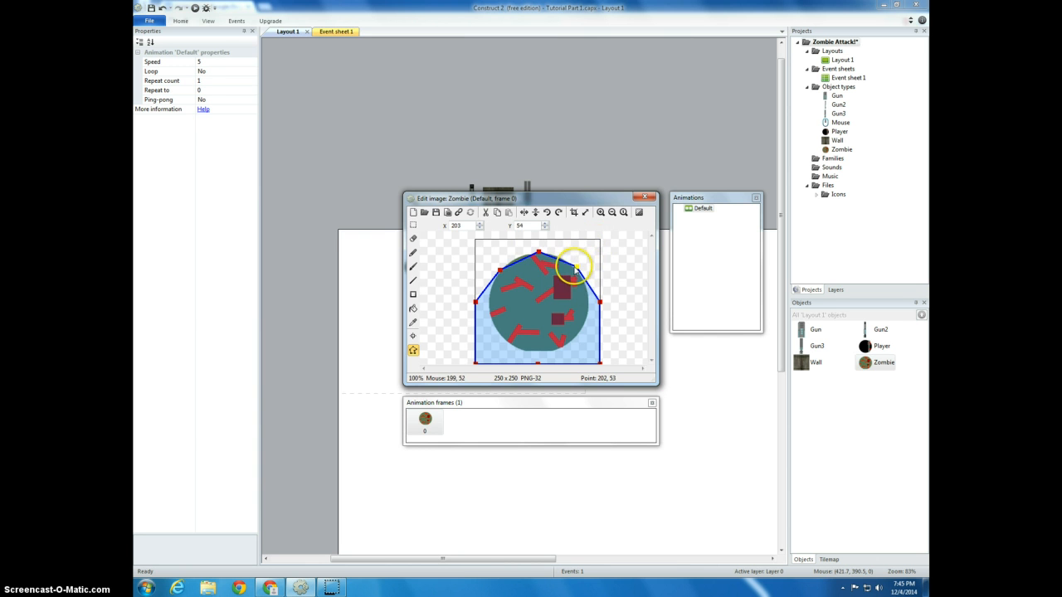
drag(599, 303, 588, 309)
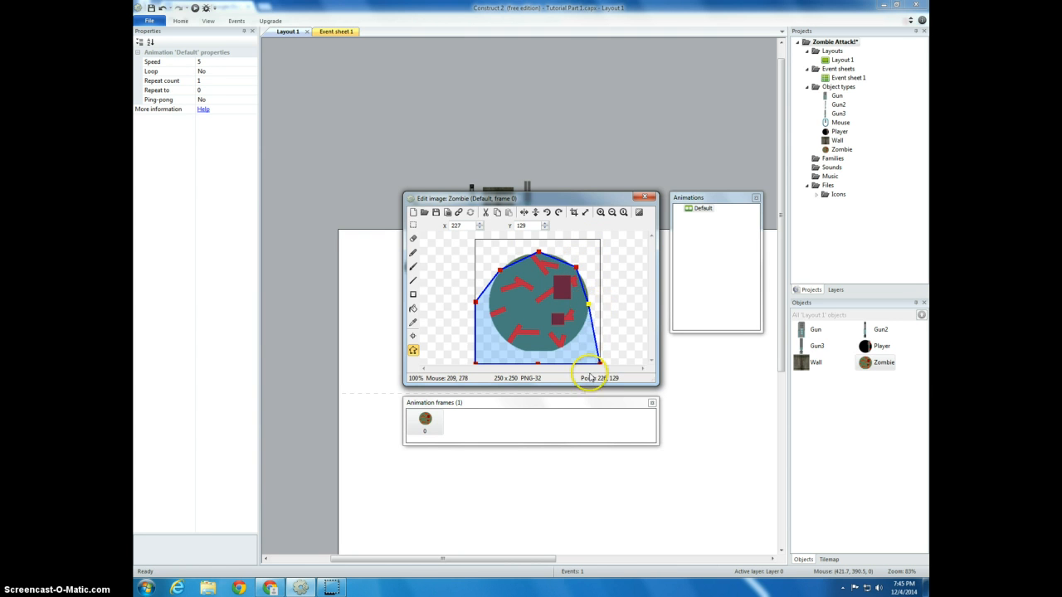
drag(601, 365, 539, 354)
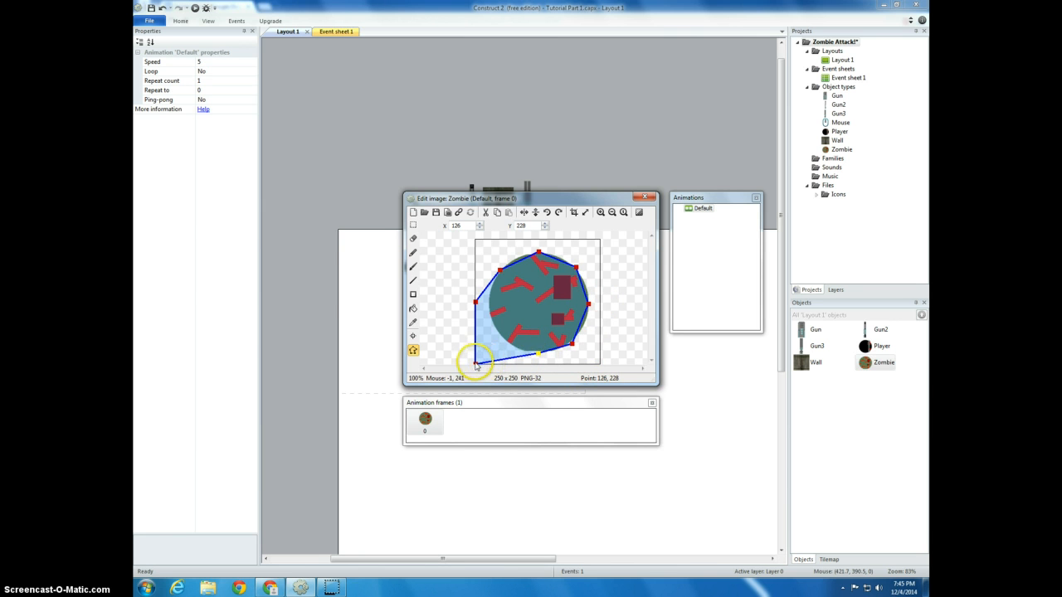
drag(476, 363, 506, 341)
drag(473, 303, 488, 303)
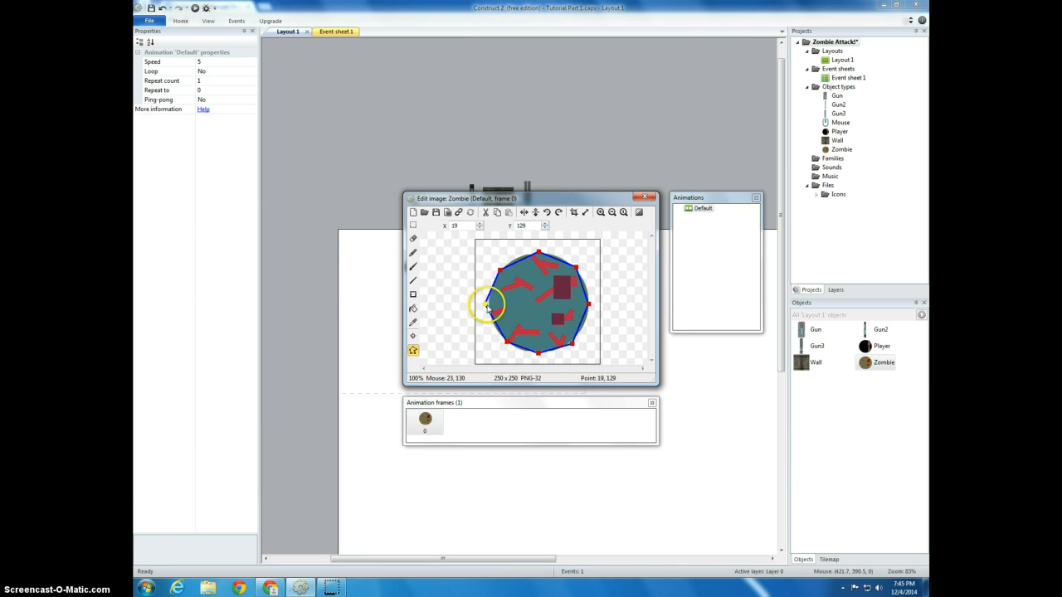
click(645, 197)
Preview the layout in the browser, steer the Player around the Zombie to test the chase with the reshaped collision polygons, and return to the editor
click(195, 7)
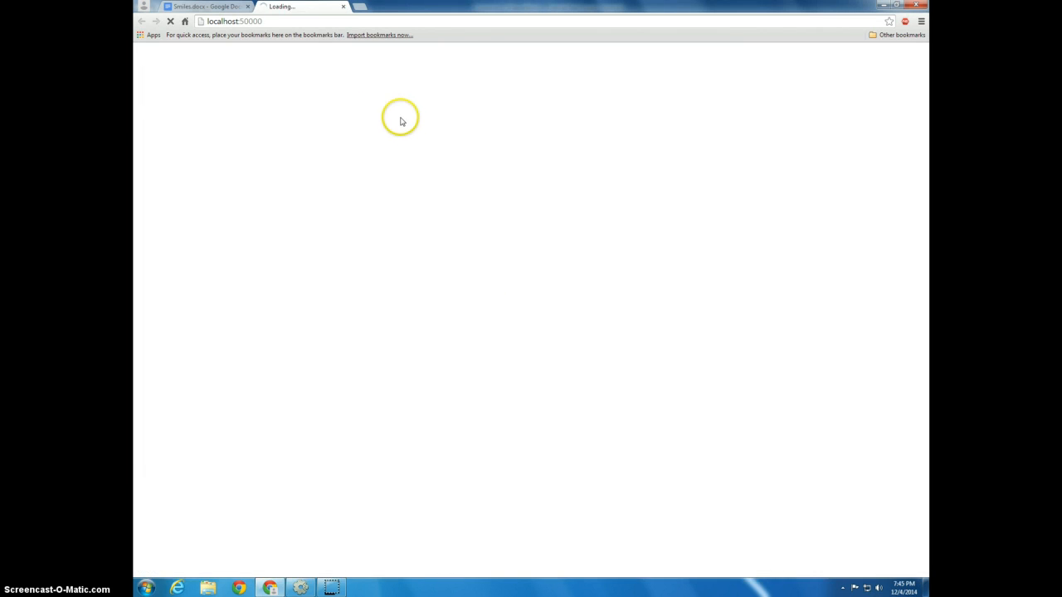
key(Right)
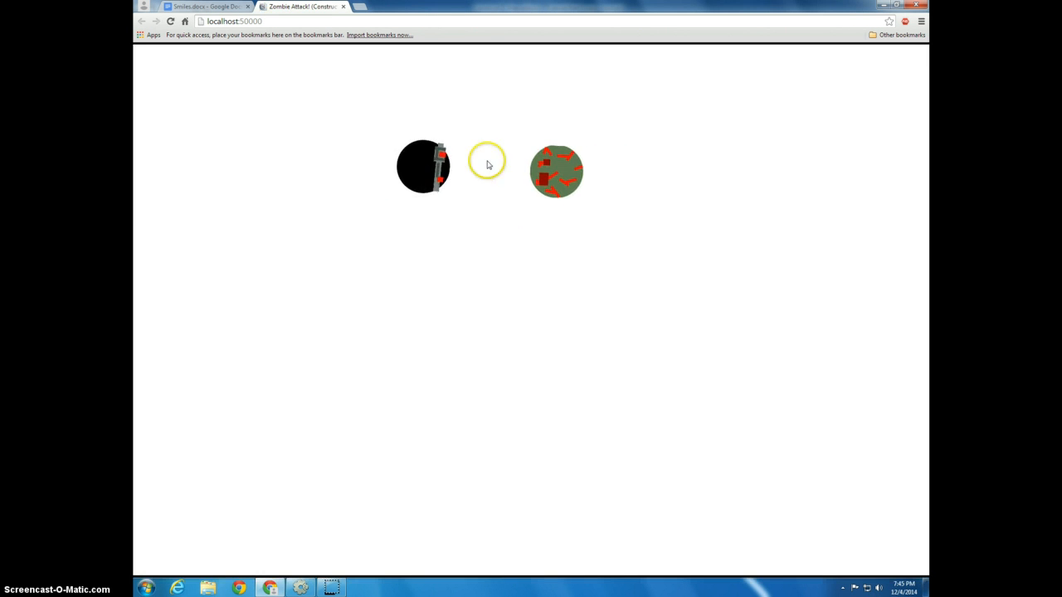
key(Down)
key(Right)
key(Up)
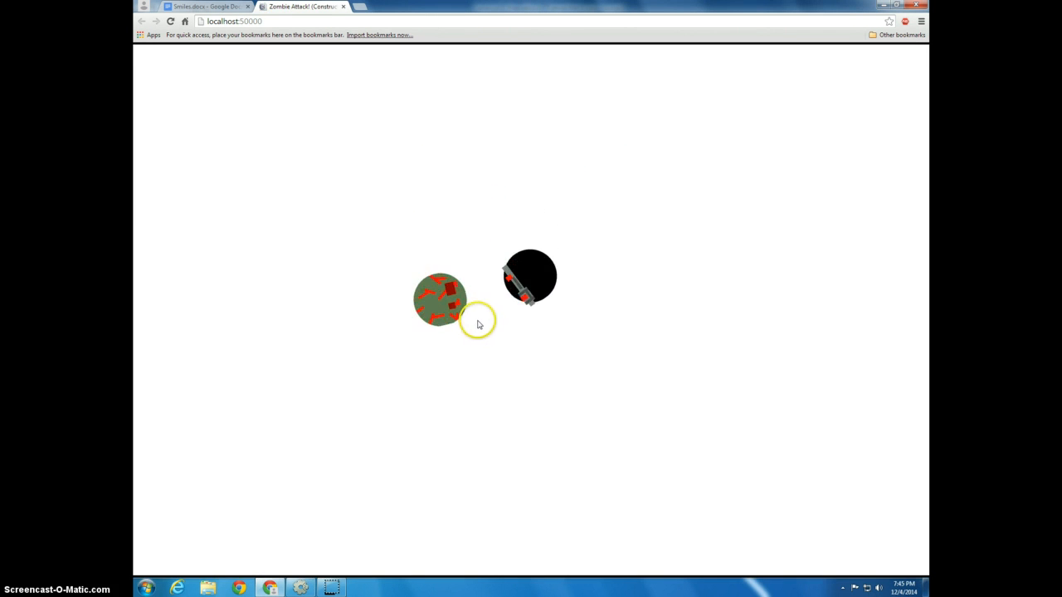
key(Left)
key(Down)
key(Left)
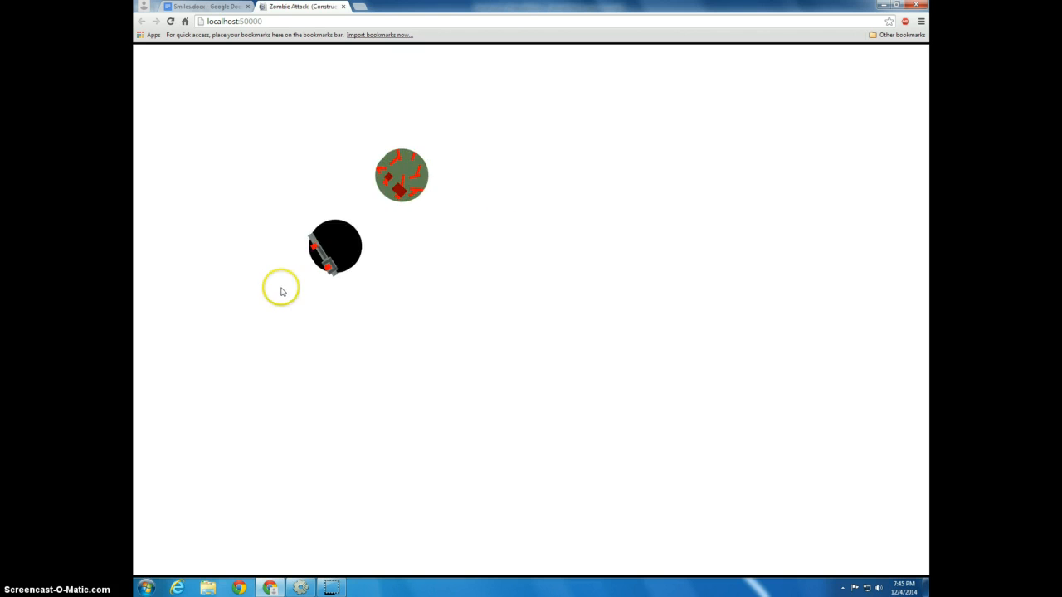
key(Right)
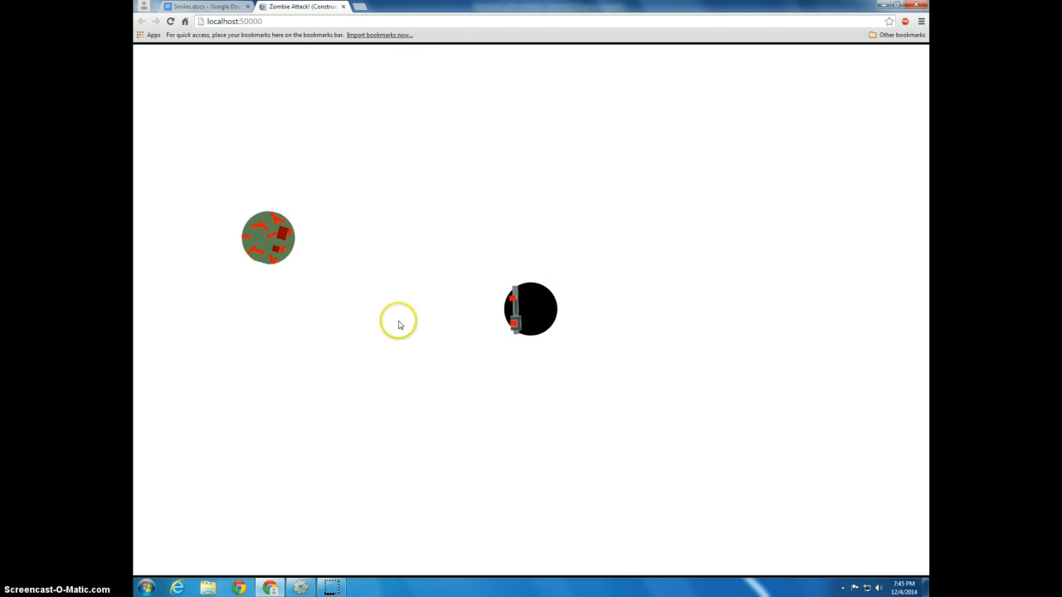
click(344, 8)
key(alt+Tab)
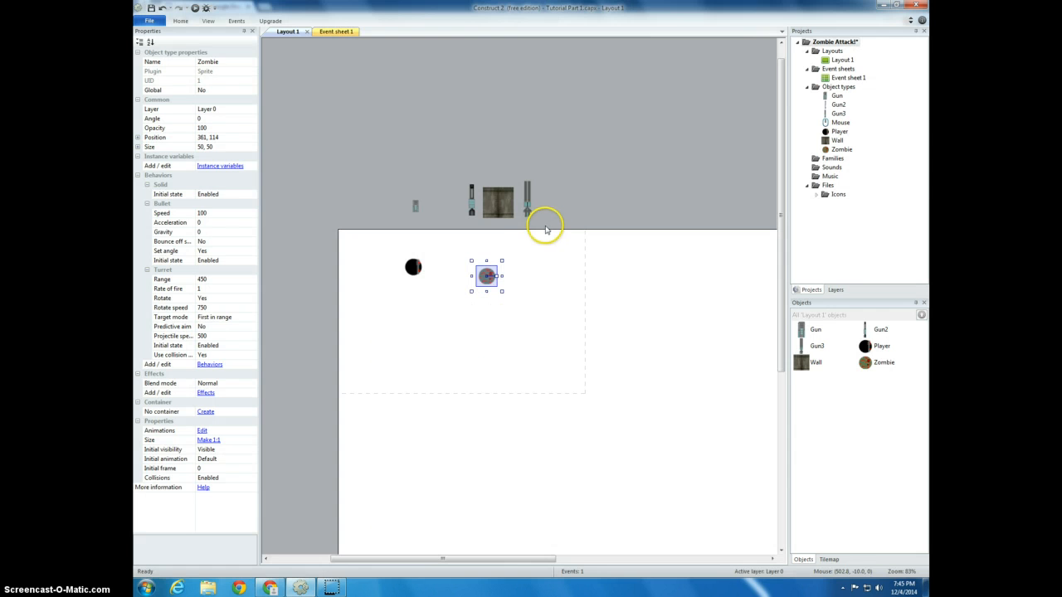